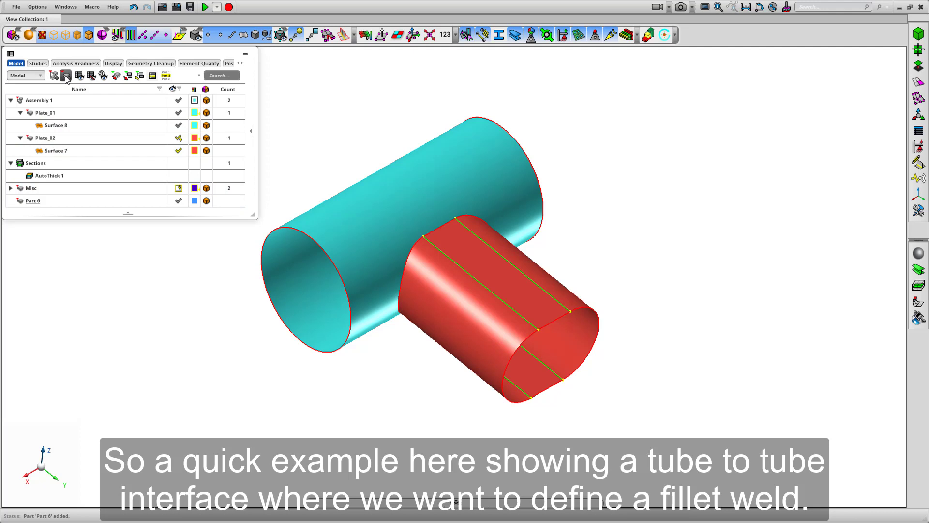
Rename the new empty part as Weld and move it into Assembly 1
{"action": "left_click", "coordinate": [43, 202]}
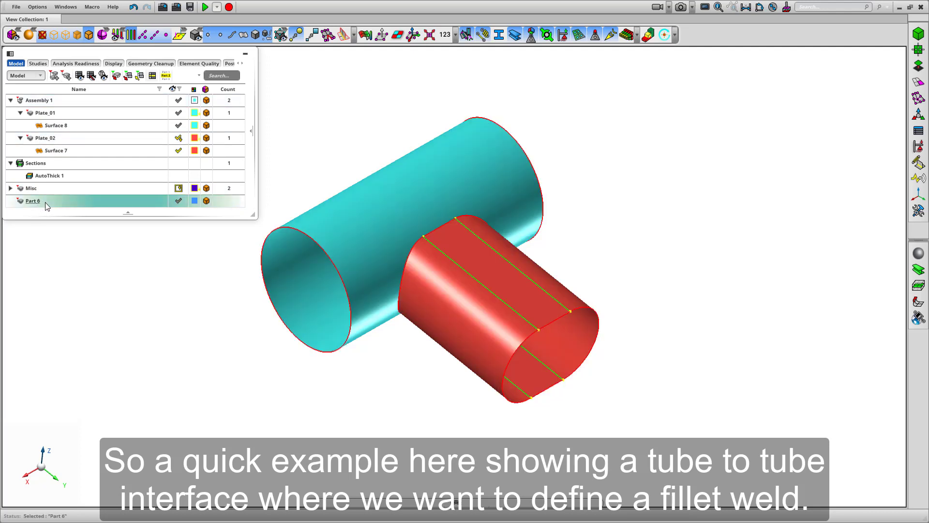
{"action": "left_click", "coordinate": [47, 206]}
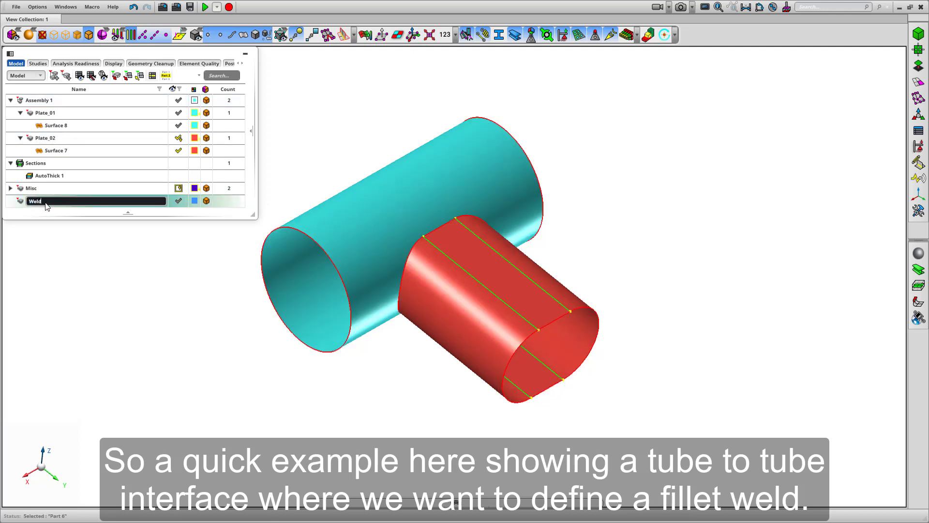
{"action": "left_click", "coordinate": [82, 328]}
{"action": "left_click_drag", "start_coordinate": [32, 200], "coordinate": [37, 100]}
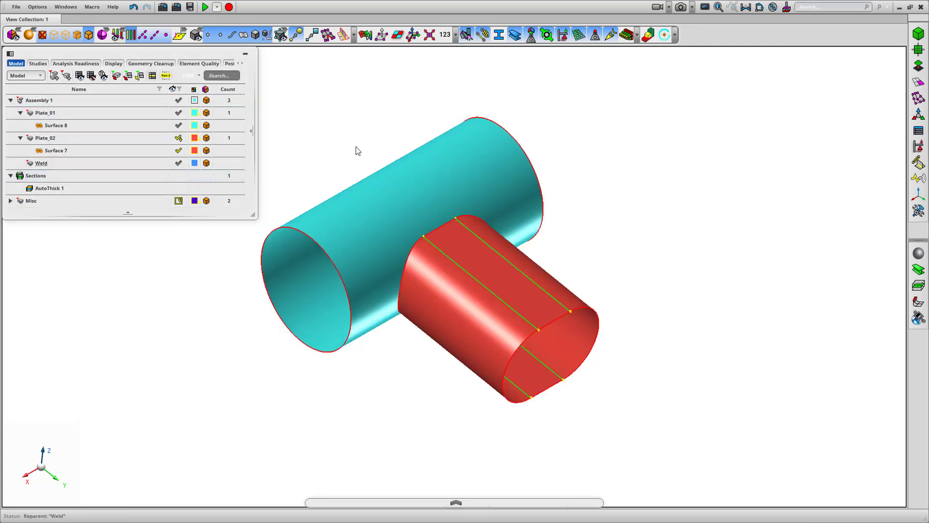
Create a sphere primitive of 5 mm radius in the Weld part, centred on the vertex where the red tube's far upper line meets the teal tube
{"action": "left_click", "coordinate": [918, 34]}
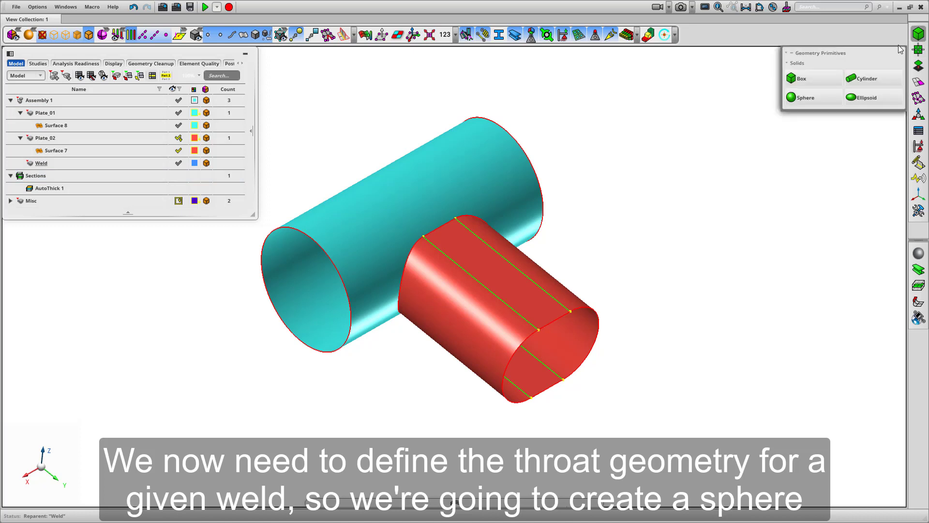
{"action": "left_click", "coordinate": [809, 97]}
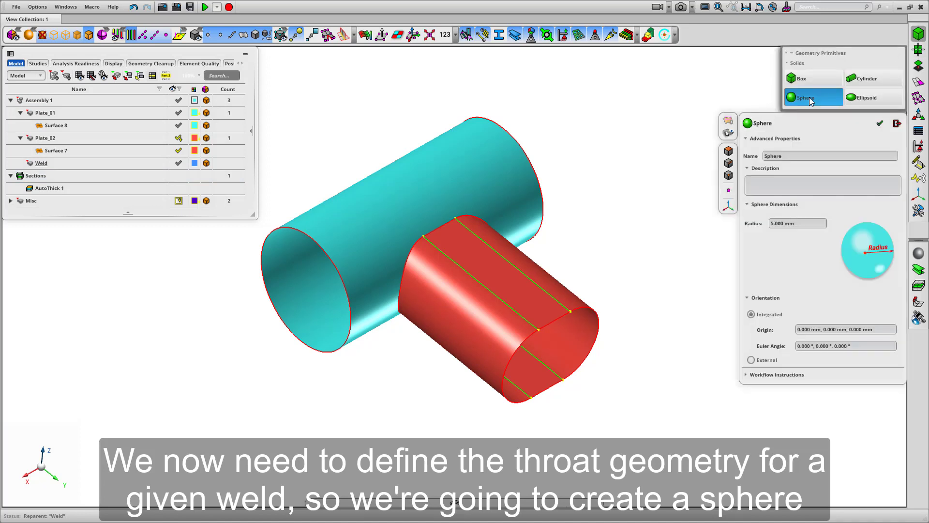
{"action": "left_click", "coordinate": [783, 225]}
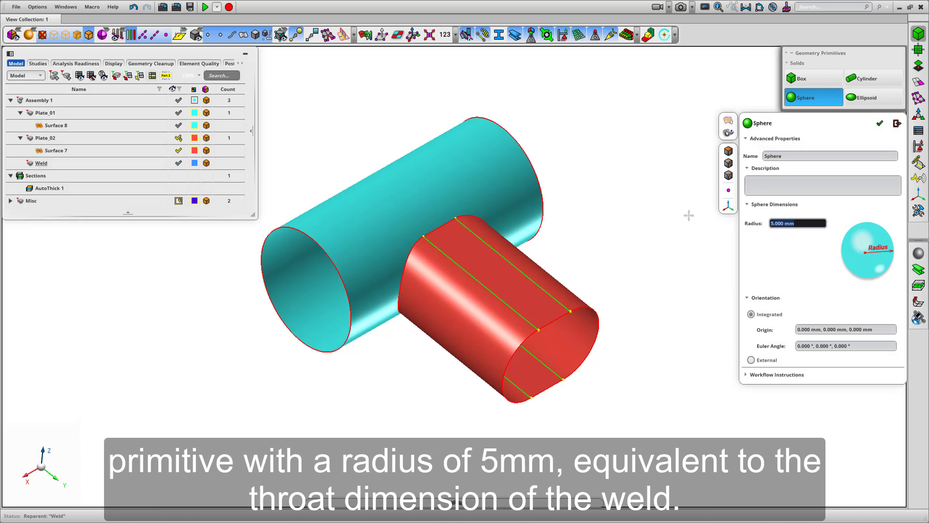
{"action": "right_click_drag", "start_coordinate": [643, 169], "coordinate": [647, 168]}
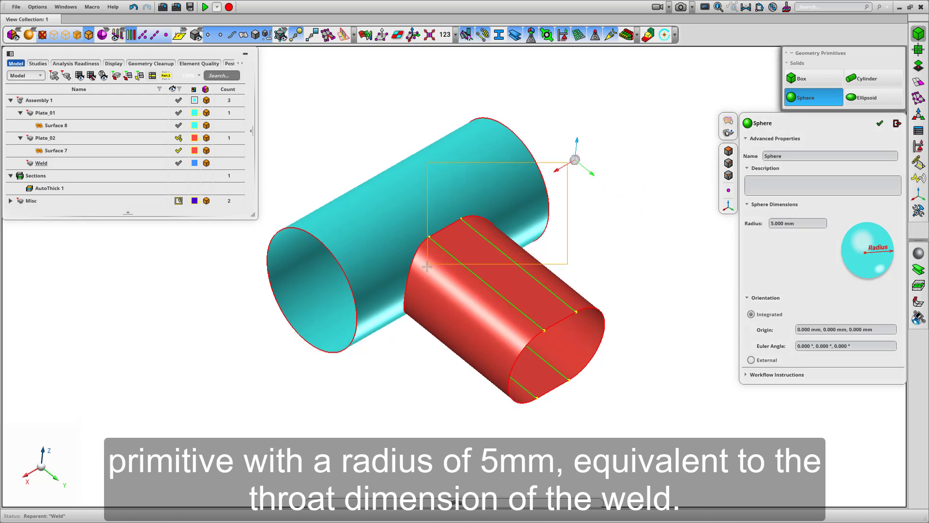
{"action": "right_click_drag", "start_coordinate": [427, 266], "coordinate": [427, 266]}
{"action": "right_click_drag", "start_coordinate": [456, 218], "coordinate": [706, 130]}
{"action": "scroll", "coordinate": [706, 129], "scroll_direction": "up", "scroll_amount": 2}
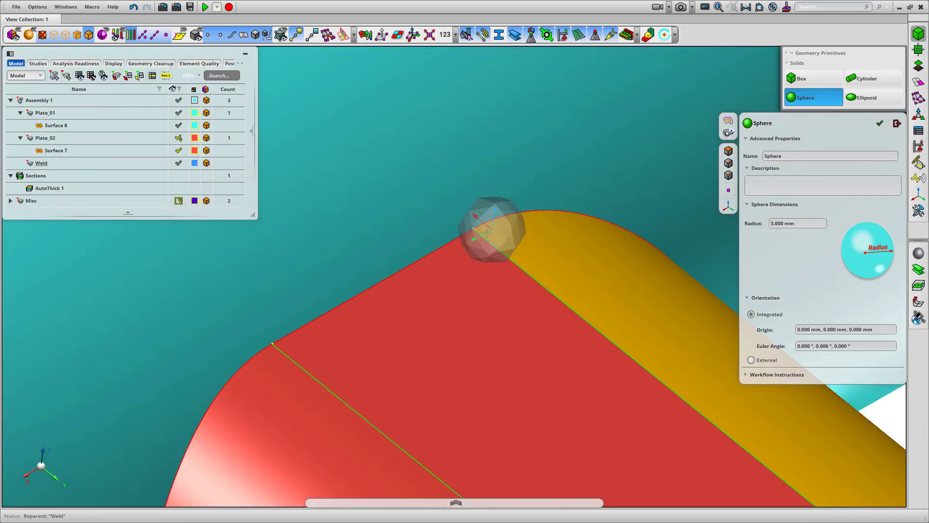
{"action": "left_click", "coordinate": [473, 228]}
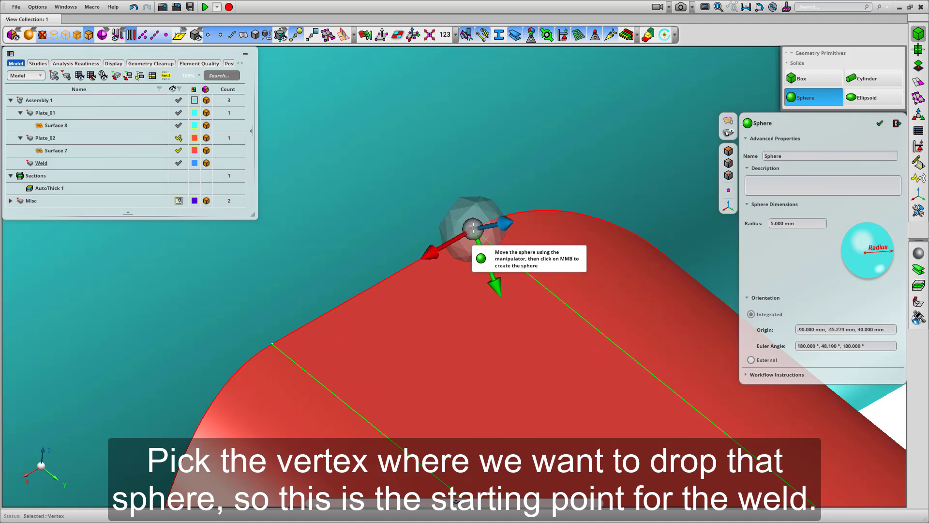
{"action": "left_click", "coordinate": [529, 167]}
{"action": "scroll", "coordinate": [529, 167], "scroll_direction": "down", "scroll_amount": 6}
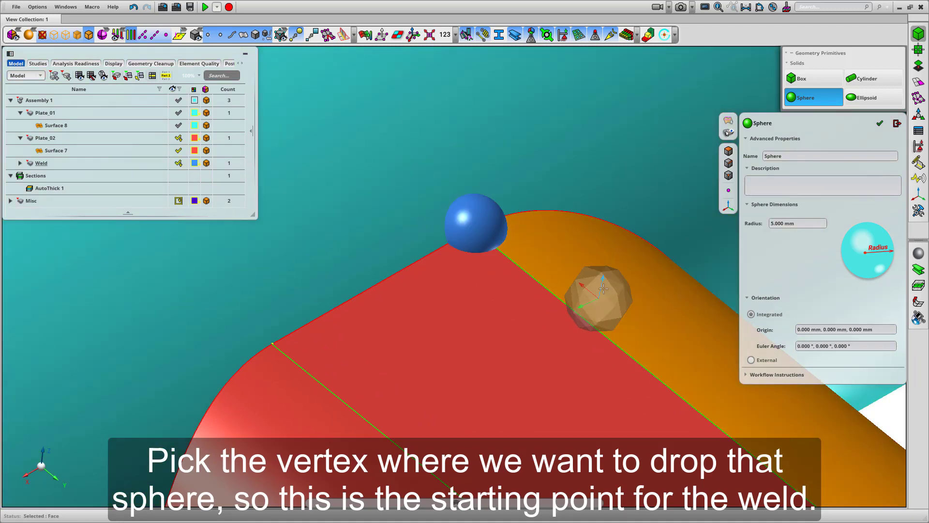
{"action": "left_click", "coordinate": [897, 124]}
{"action": "middle_click_drag", "start_coordinate": [626, 169], "coordinate": [658, 117]}
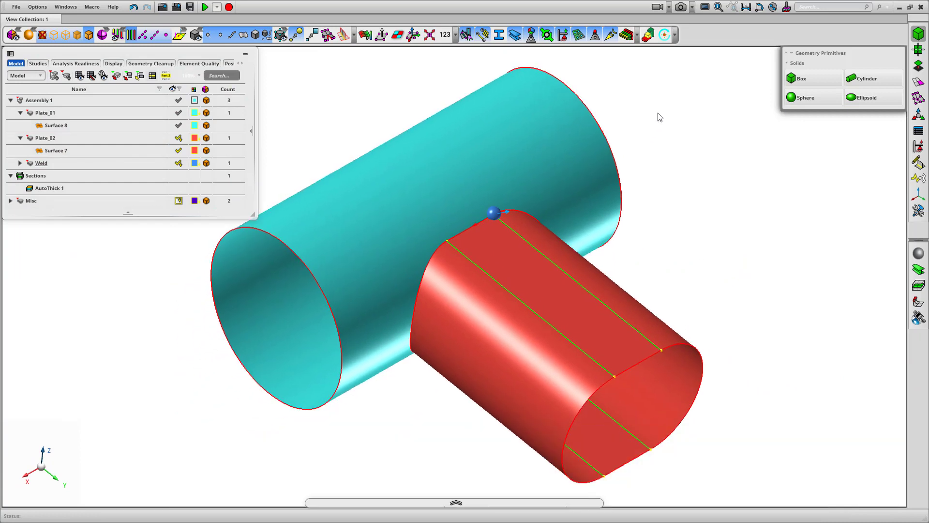
Split the sphere using a plane placed on the red tube's far upper lengthwise line and rotated -90° about the XOY ring, accepting conversion to a normal solid
{"action": "left_click", "coordinate": [918, 67]}
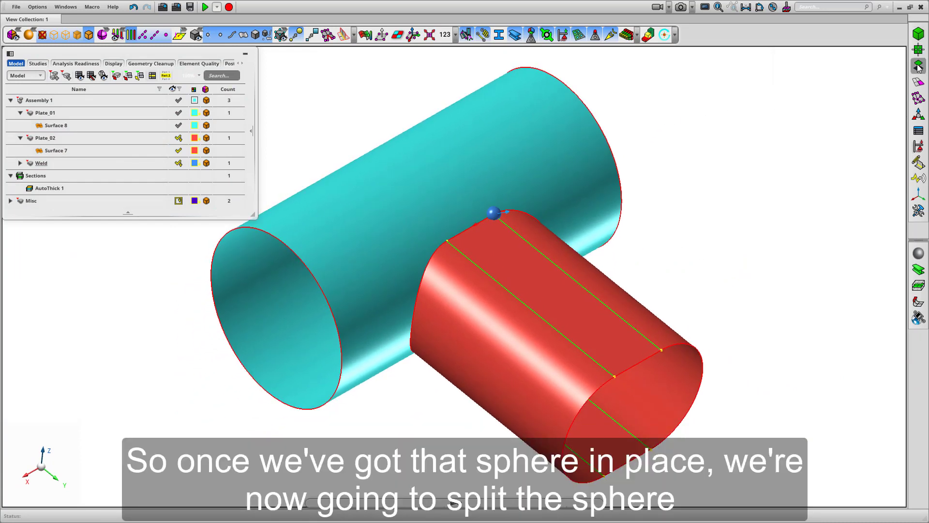
{"action": "left_click", "coordinate": [865, 213]}
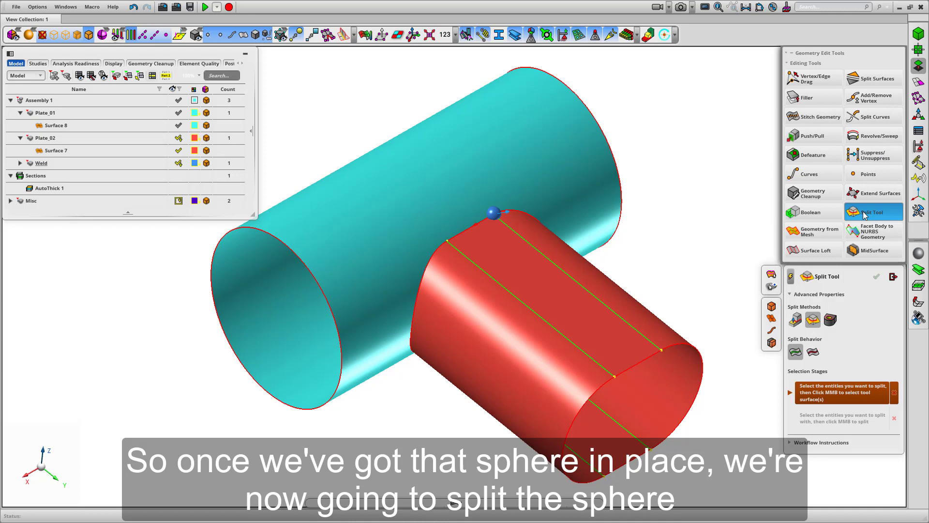
{"action": "left_click", "coordinate": [794, 320]}
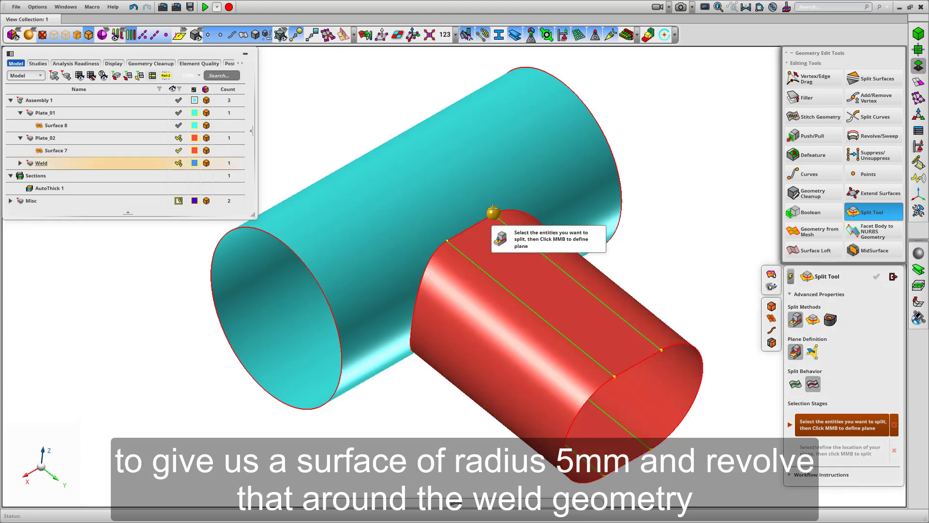
{"action": "left_click", "coordinate": [492, 211]}
{"action": "middle_click", "coordinate": [675, 196]}
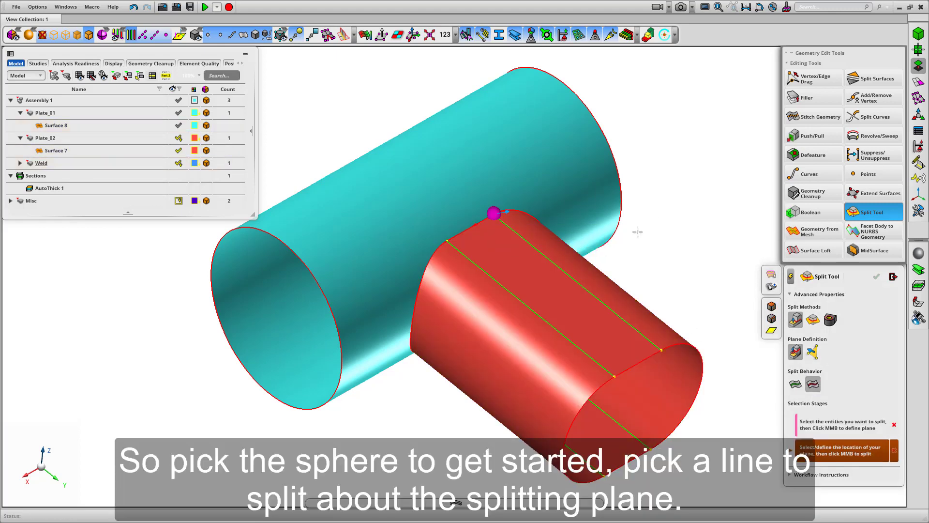
{"action": "left_click", "coordinate": [590, 289]}
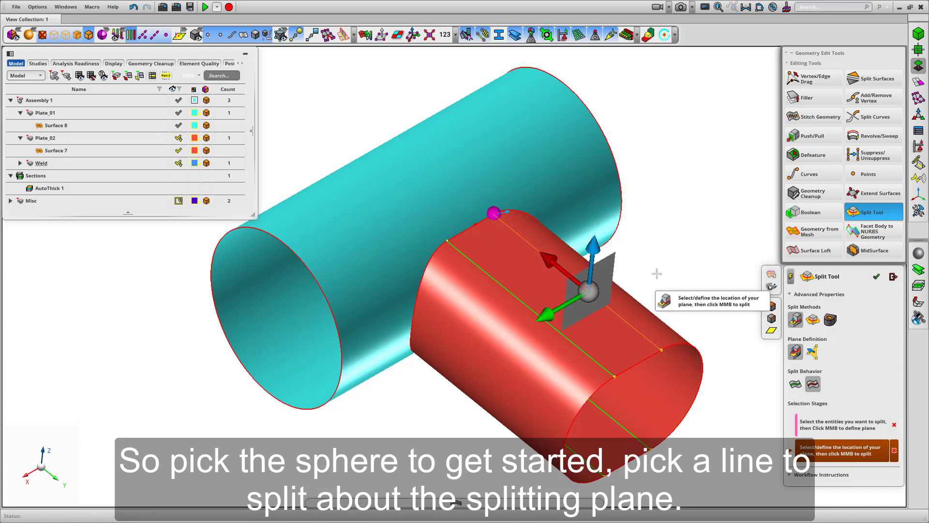
{"action": "key", "text": "Tab"}
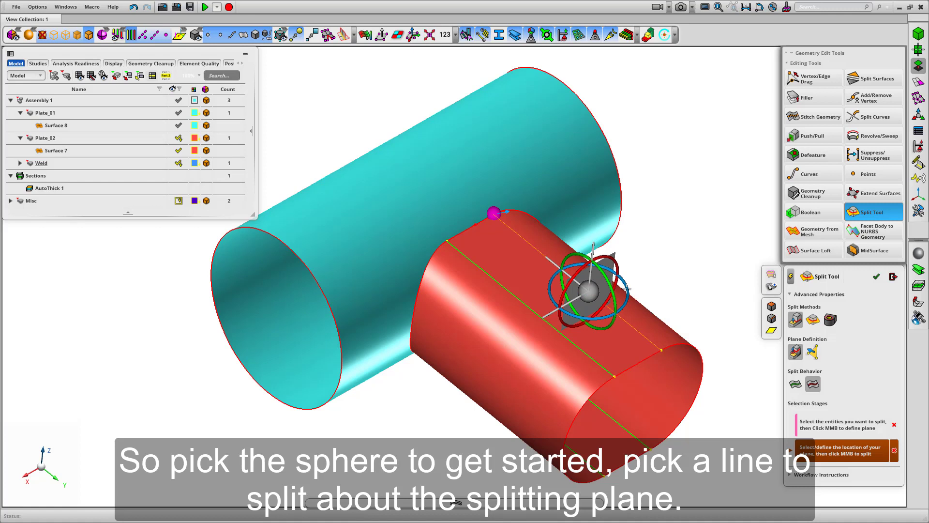
{"action": "left_click", "coordinate": [549, 291]}
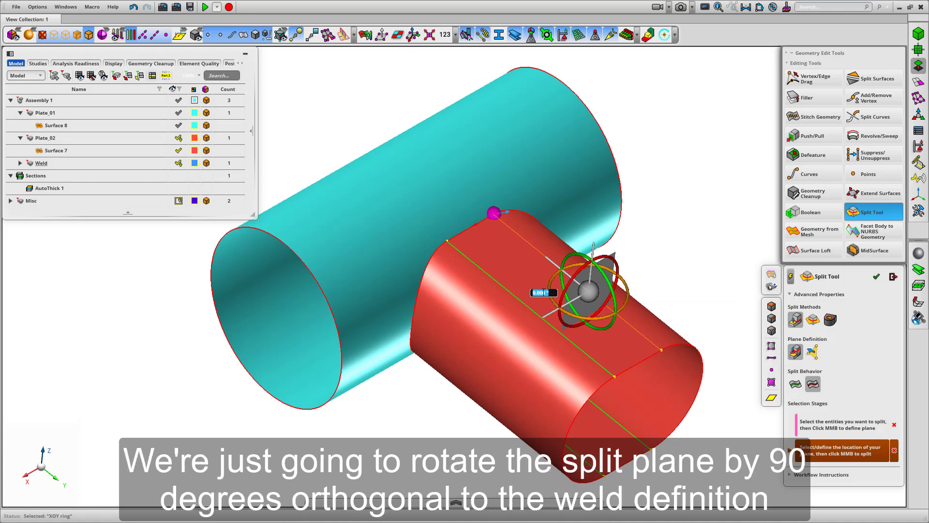
{"action": "type", "text": "-90"}
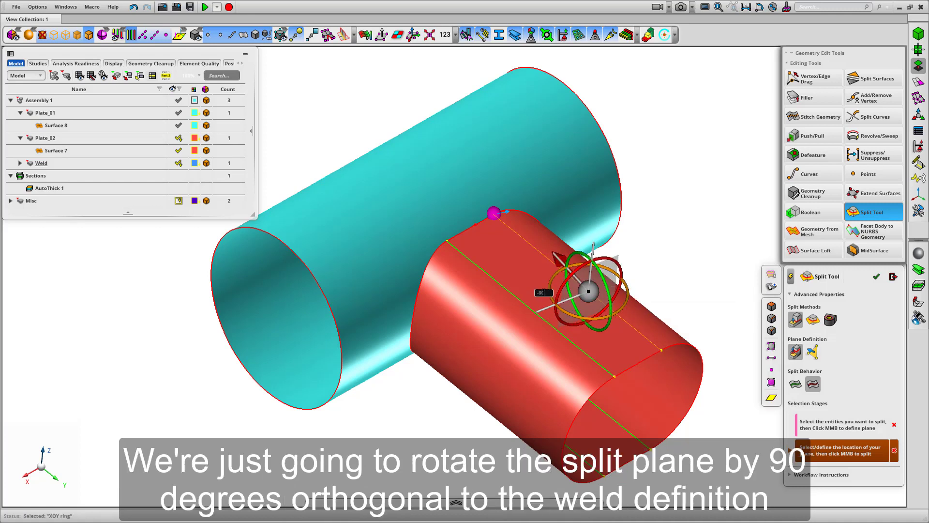
{"action": "key", "text": "Return"}
{"action": "middle_click", "coordinate": [661, 140]}
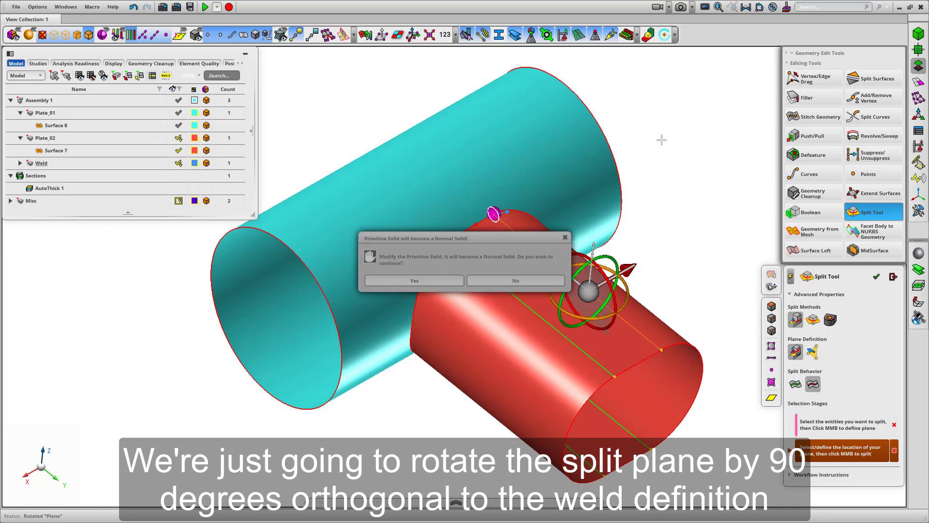
{"action": "left_click", "coordinate": [406, 286]}
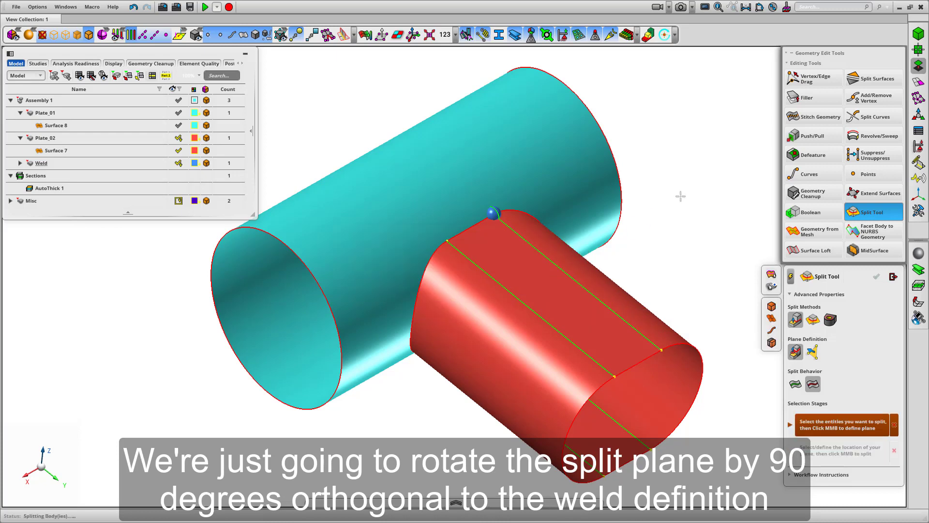
{"action": "left_click", "coordinate": [893, 277]}
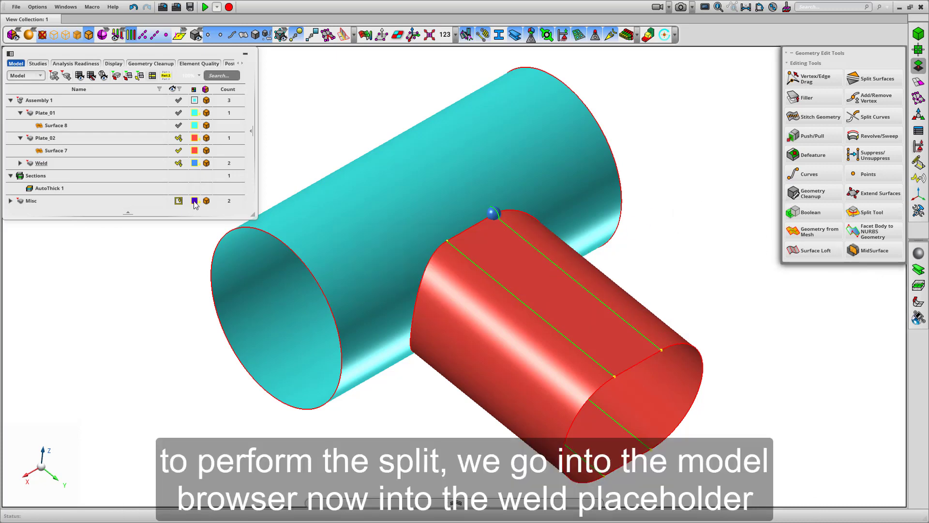
Delete the unwanted half of the split sphere, Sphere 3, from the Weld part
{"action": "left_click", "coordinate": [17, 165]}
{"action": "left_click", "coordinate": [20, 164]}
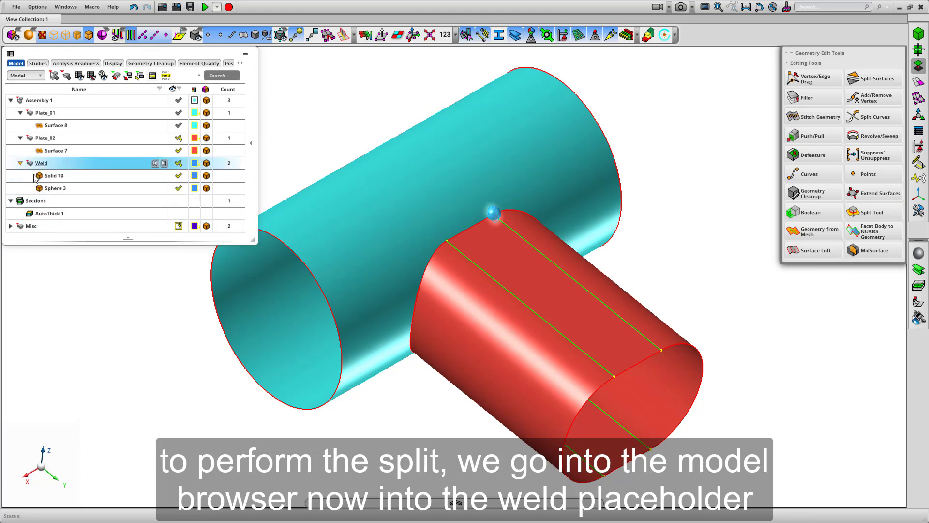
{"action": "left_click", "coordinate": [55, 189]}
{"action": "right_click", "coordinate": [56, 189]}
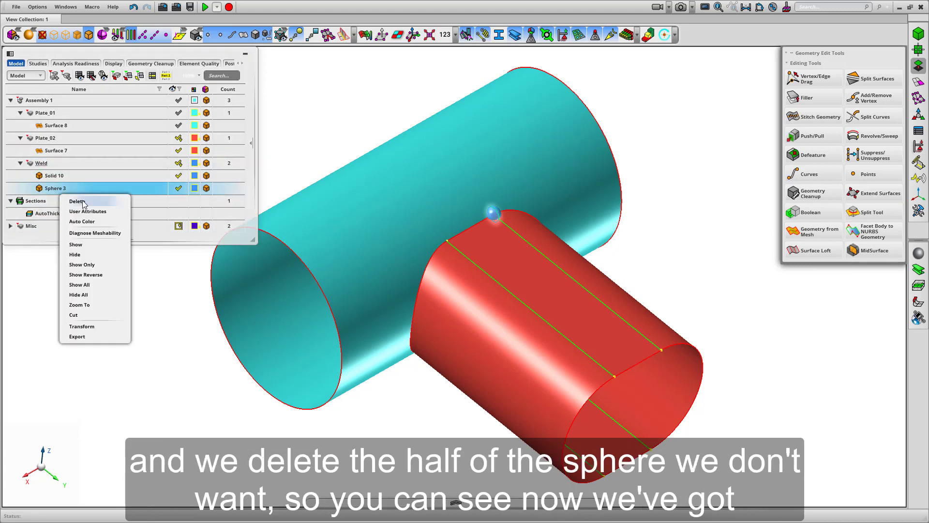
{"action": "left_click", "coordinate": [86, 201]}
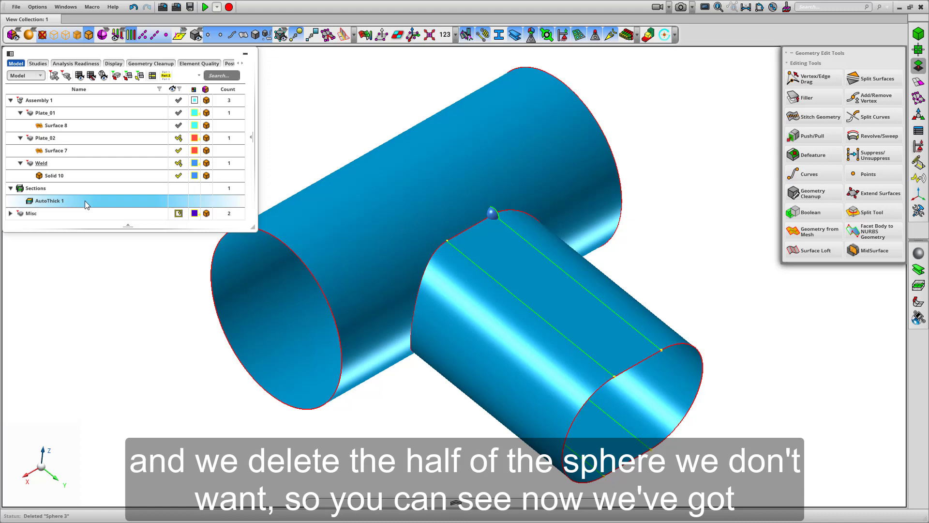
Sweep the half-sphere's flat face along the full intersection edge loop between the red and teal tubes to make a solid
{"action": "mouse_move", "coordinate": [521, 150]}
{"action": "middle_mouse_down"}
{"action": "mouse_move", "coordinate": [571, 142]}
{"action": "mouse_move", "coordinate": [531, 163]}
{"action": "middle_mouse_up"}
{"action": "right_click_drag", "start_coordinate": [543, 236], "coordinate": [703, 220]}
{"action": "scroll", "coordinate": [701, 220], "scroll_direction": "up", "scroll_amount": 3}
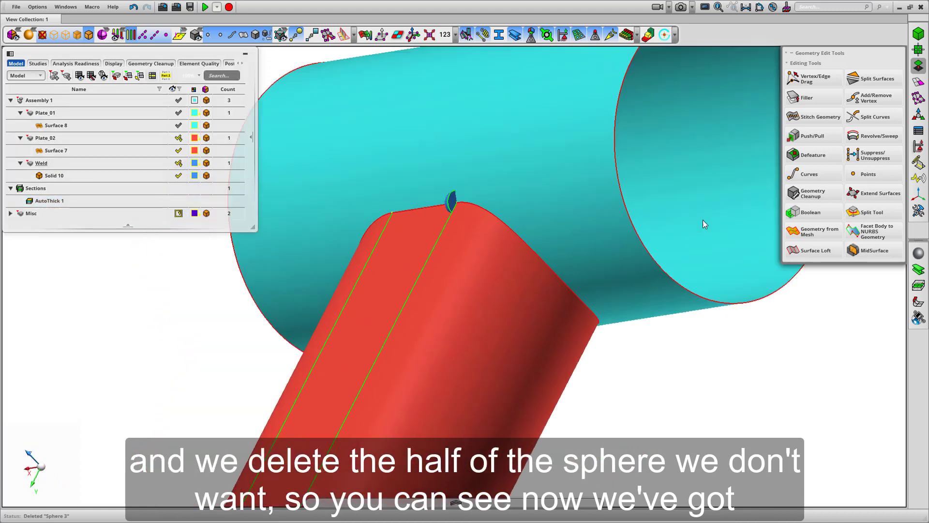
{"action": "right_click_drag", "start_coordinate": [586, 175], "coordinate": [624, 207]}
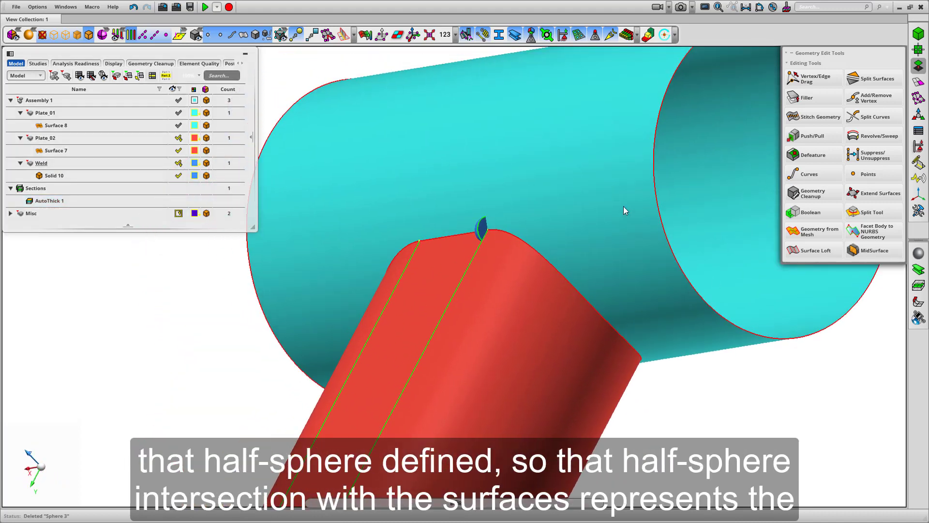
{"action": "left_click", "coordinate": [875, 137]}
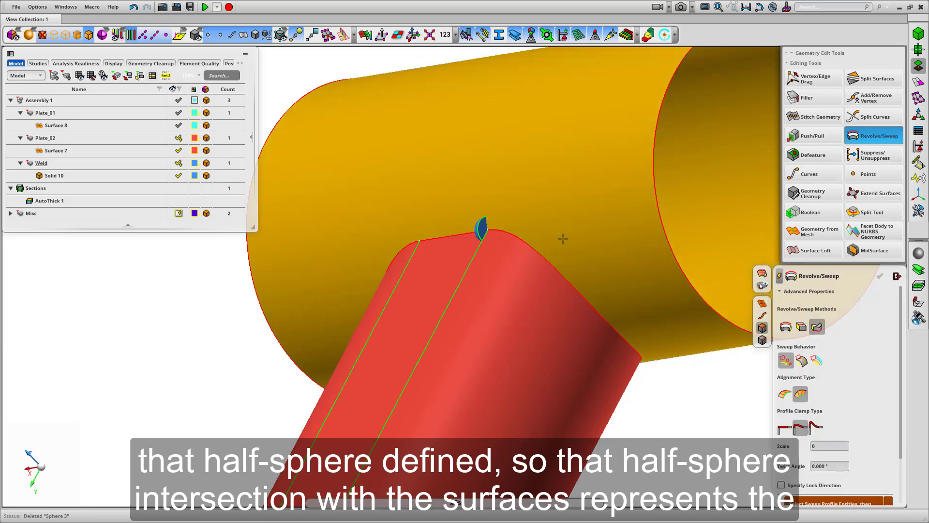
{"action": "left_click", "coordinate": [481, 227]}
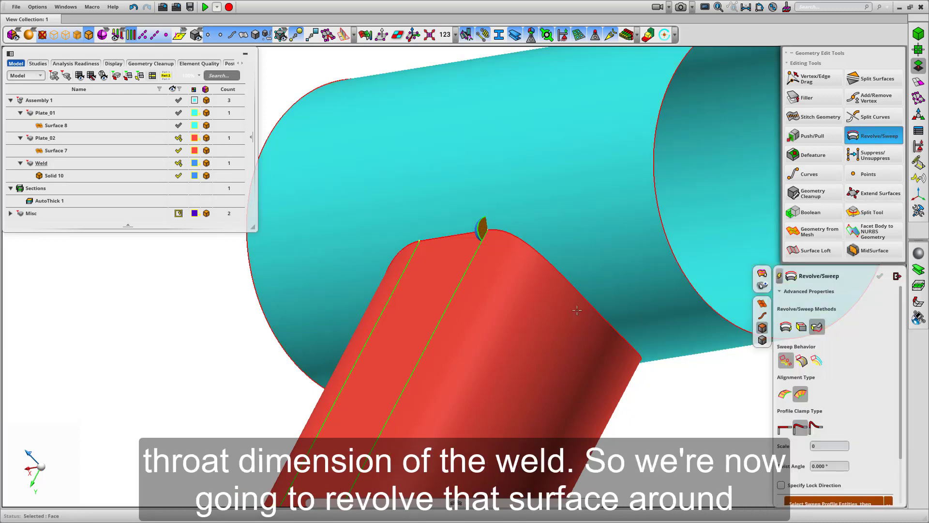
{"action": "middle_click", "coordinate": [674, 380]}
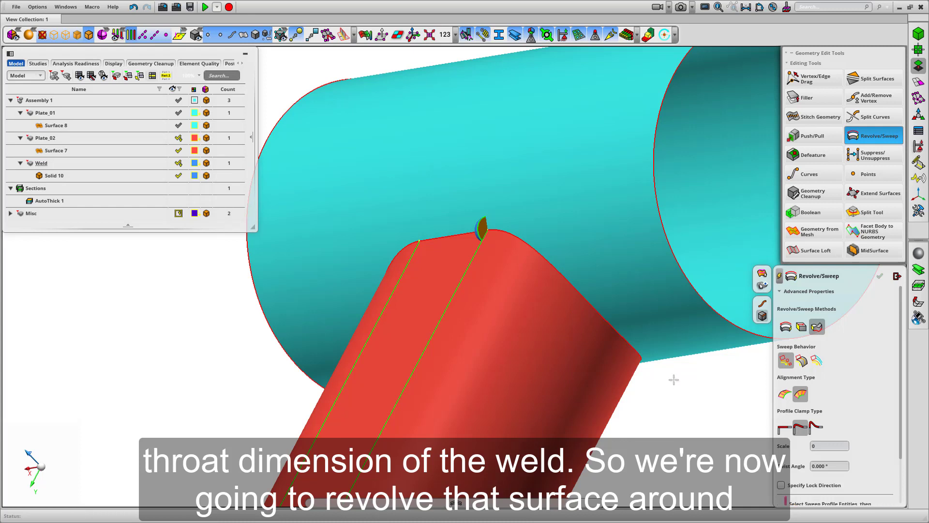
{"action": "right_click", "coordinate": [539, 251]}
{"action": "left_click", "coordinate": [561, 272]}
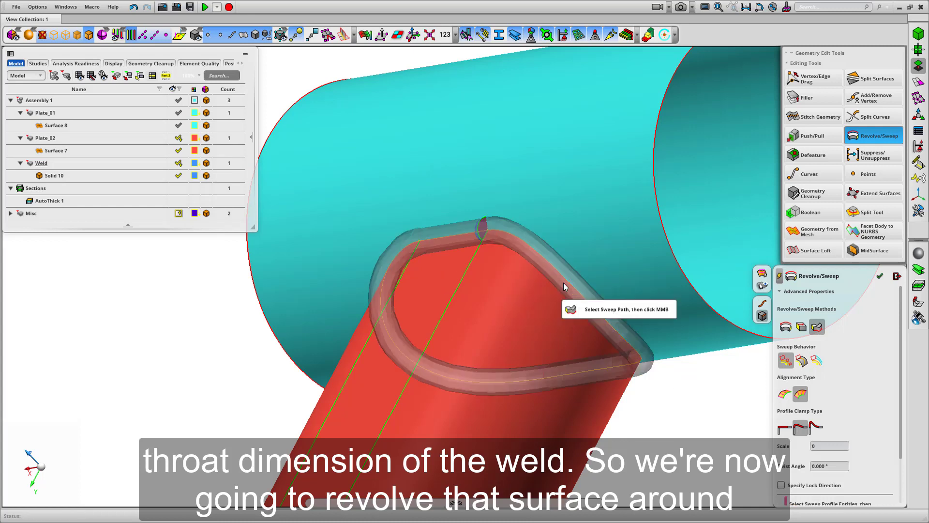
{"action": "middle_click", "coordinate": [667, 377]}
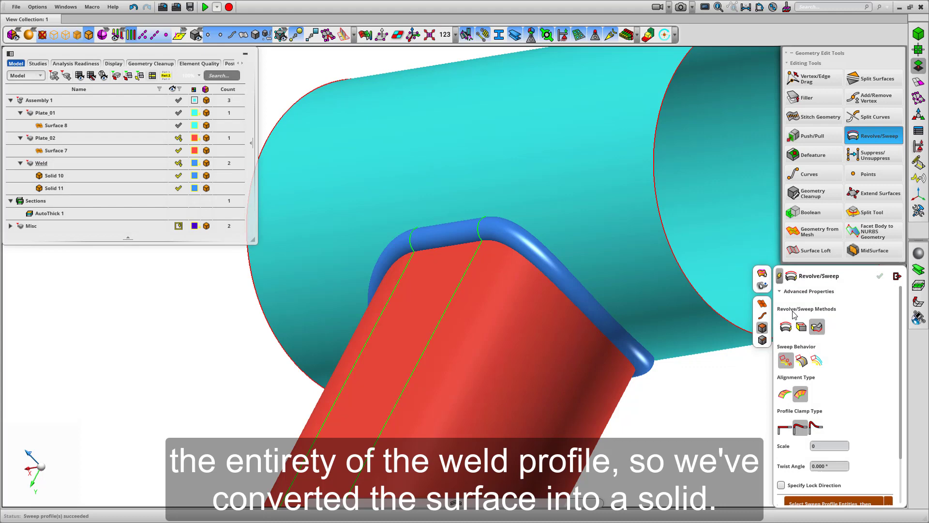
{"action": "left_click", "coordinate": [896, 277]}
{"action": "scroll", "coordinate": [711, 369], "scroll_direction": "down", "scroll_amount": 3}
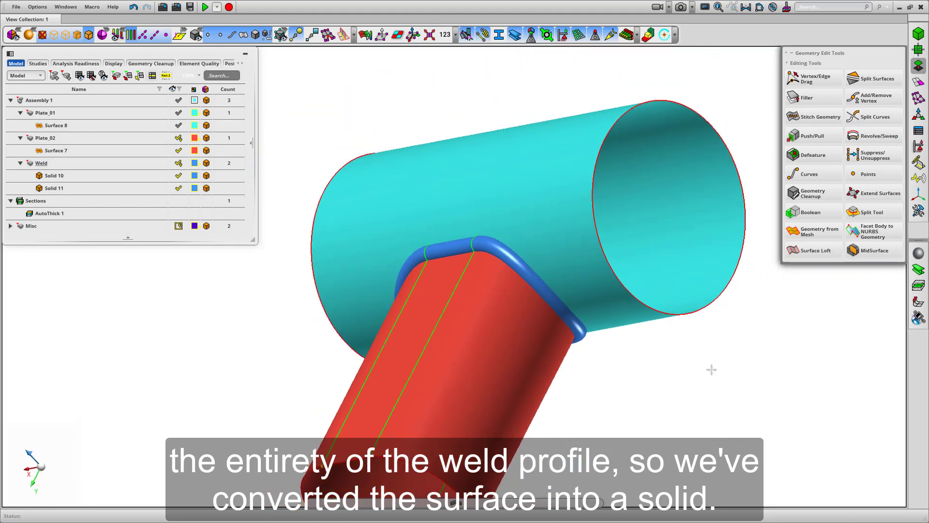
Split the teal and red tube surfaces using the contiguous external faces of the swept weld solid as the tool surfaces
{"action": "middle_click_drag", "start_coordinate": [711, 369], "coordinate": [840, 356]}
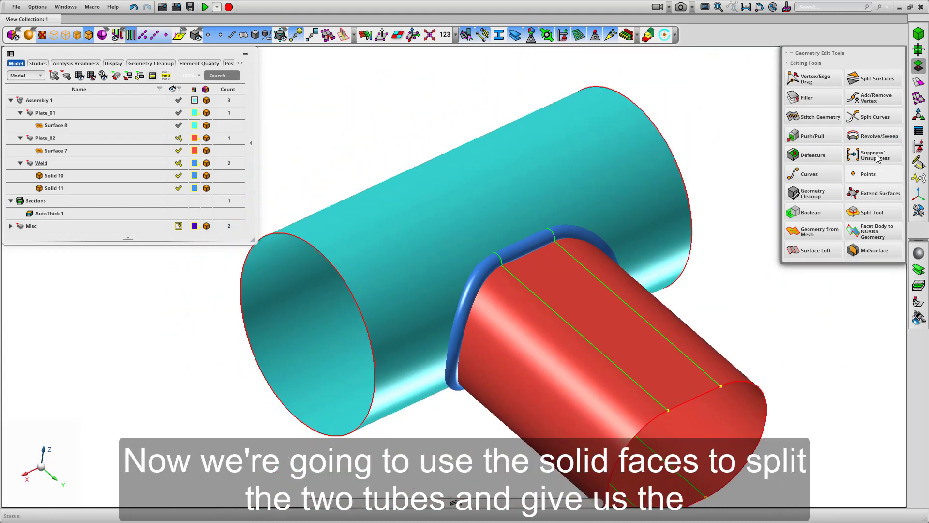
{"action": "left_click", "coordinate": [868, 215]}
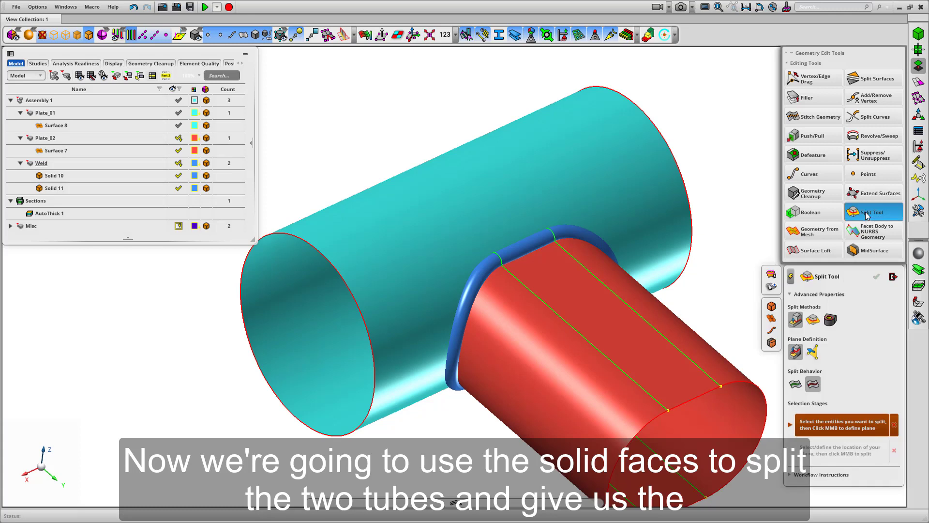
{"action": "left_click", "coordinate": [813, 319]}
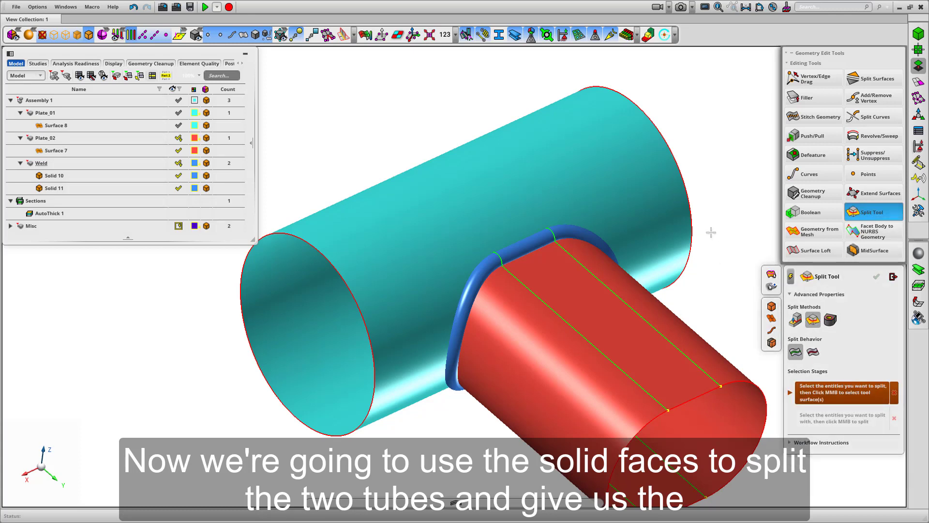
{"action": "left_click", "coordinate": [683, 220]}
{"action": "left_click", "coordinate": [674, 328]}
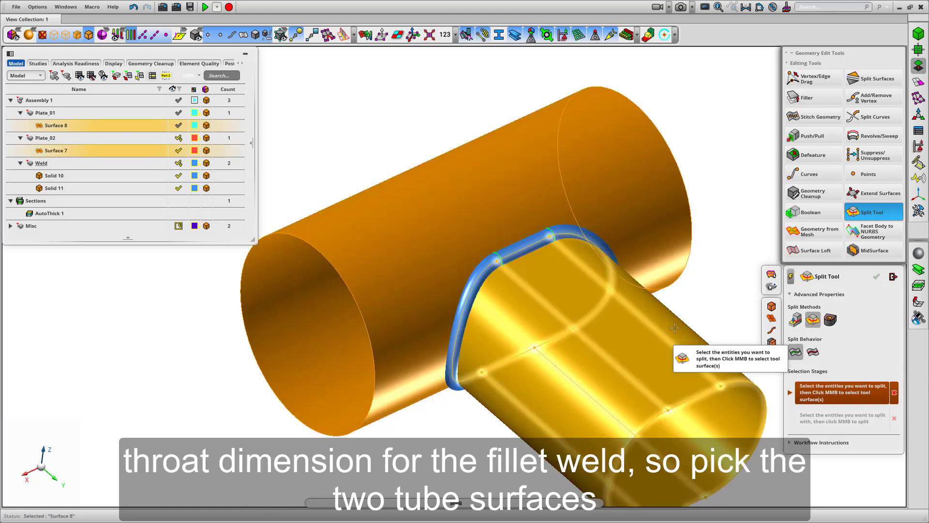
{"action": "middle_click", "coordinate": [711, 156]}
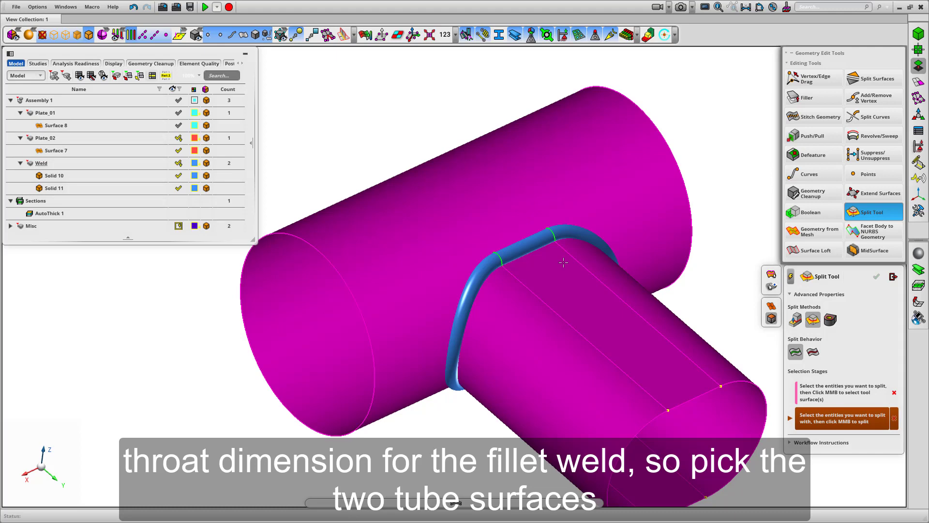
{"action": "right_click", "coordinate": [564, 240]}
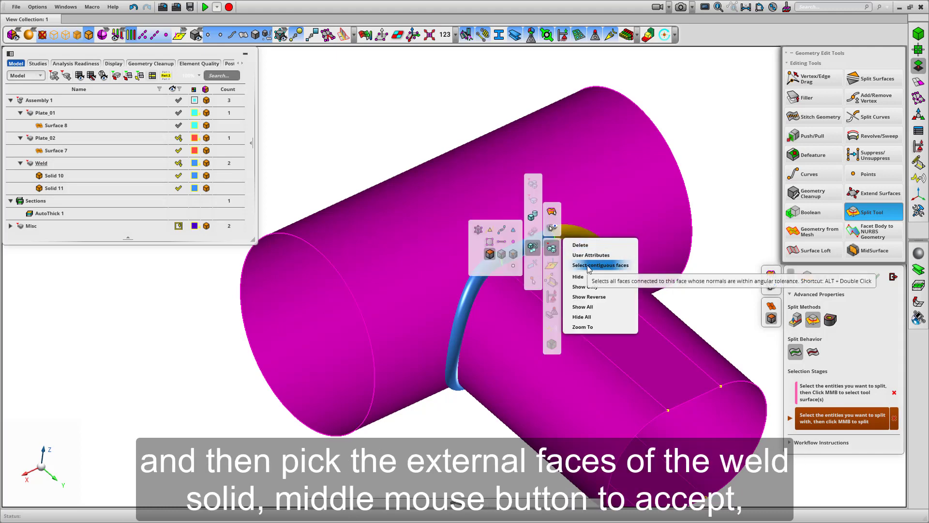
{"action": "left_click", "coordinate": [588, 266]}
{"action": "middle_click", "coordinate": [700, 134]}
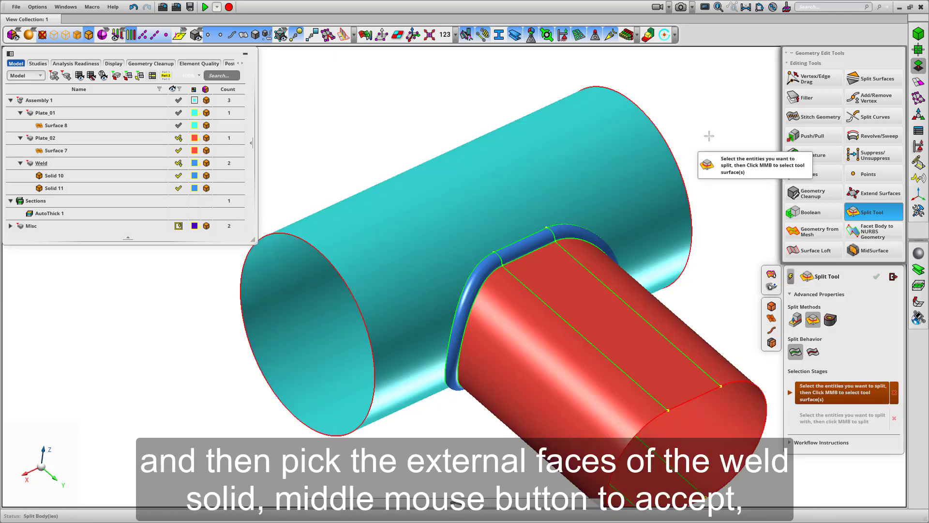
{"action": "left_click", "coordinate": [893, 278]}
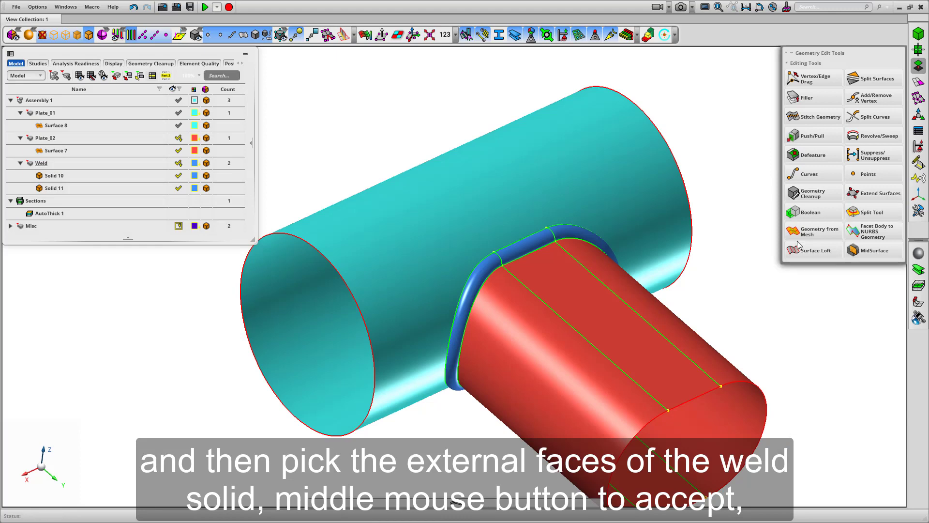
Hide the Weld part's solids and inspect the cut lines around the joint on both tubes
{"action": "left_click", "coordinate": [179, 163]}
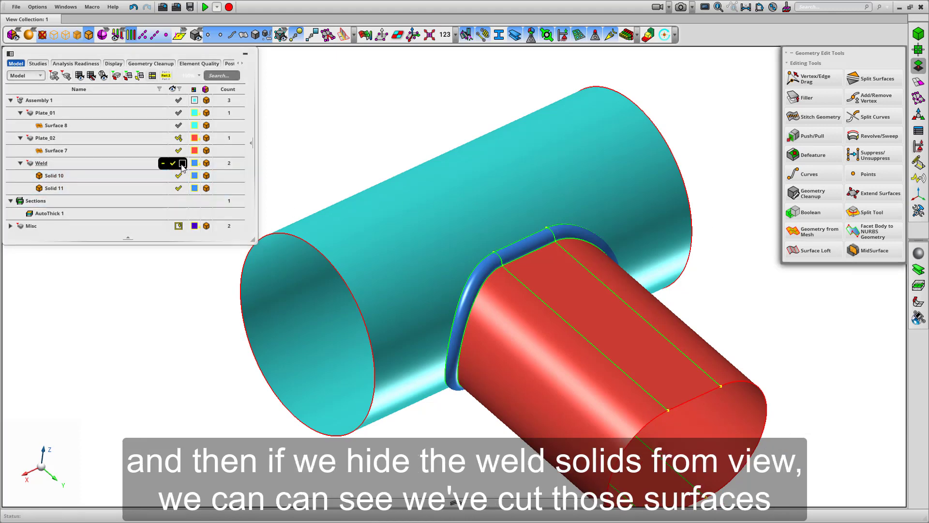
{"action": "left_click", "coordinate": [182, 163]}
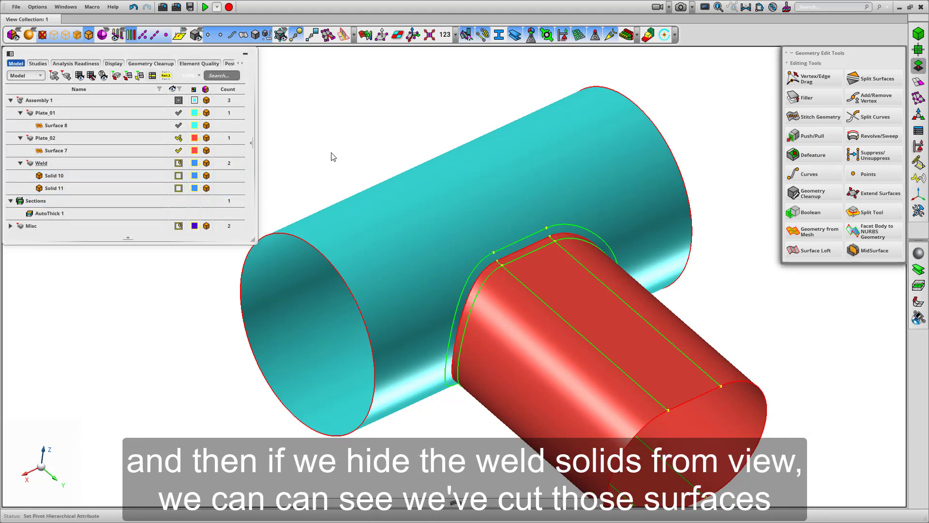
{"action": "middle_click_drag", "start_coordinate": [406, 129], "coordinate": [394, 104]}
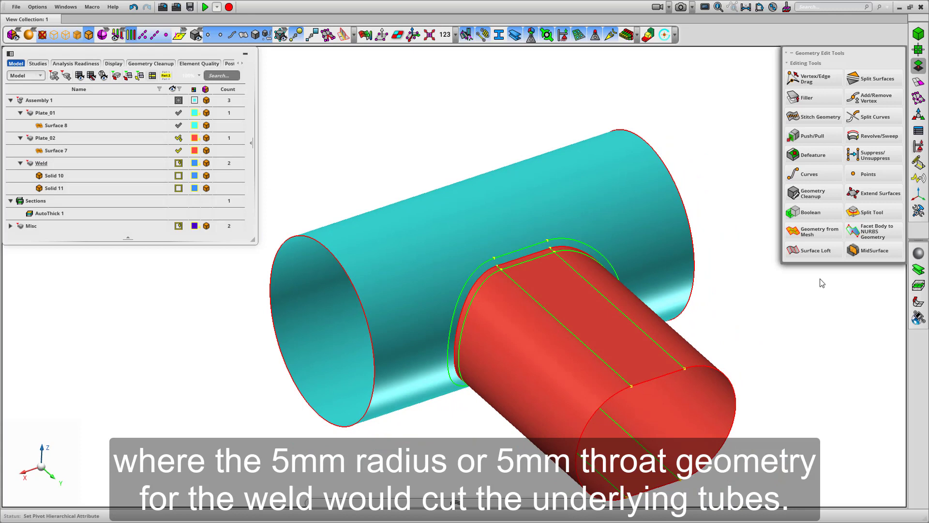
Loft a surface between the two contiguous split-edge loops on the teal and red tubes, without stitching it to the original bodies
{"action": "left_click", "coordinate": [819, 253]}
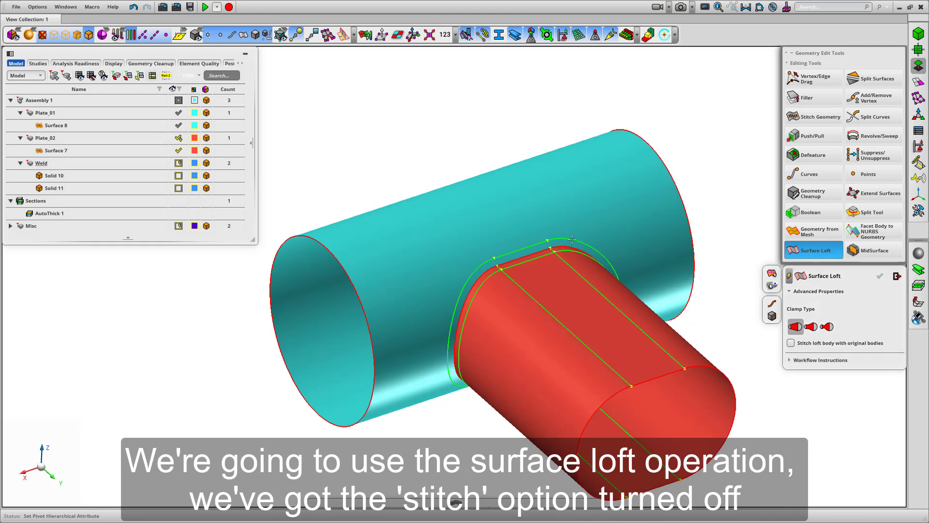
{"action": "right_click_drag", "start_coordinate": [572, 239], "coordinate": [519, 182]}
{"action": "scroll", "coordinate": [538, 211], "scroll_direction": "up", "scroll_amount": 2}
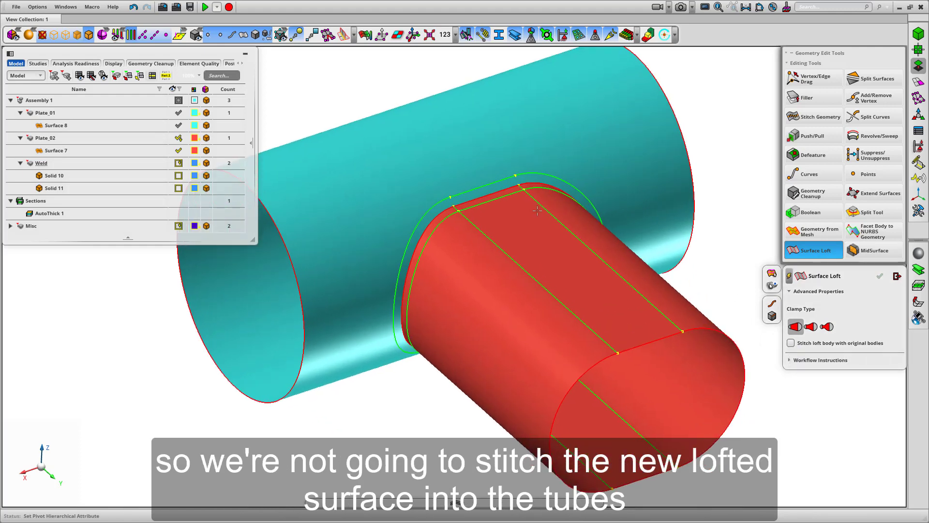
{"action": "left_click", "coordinate": [772, 317]}
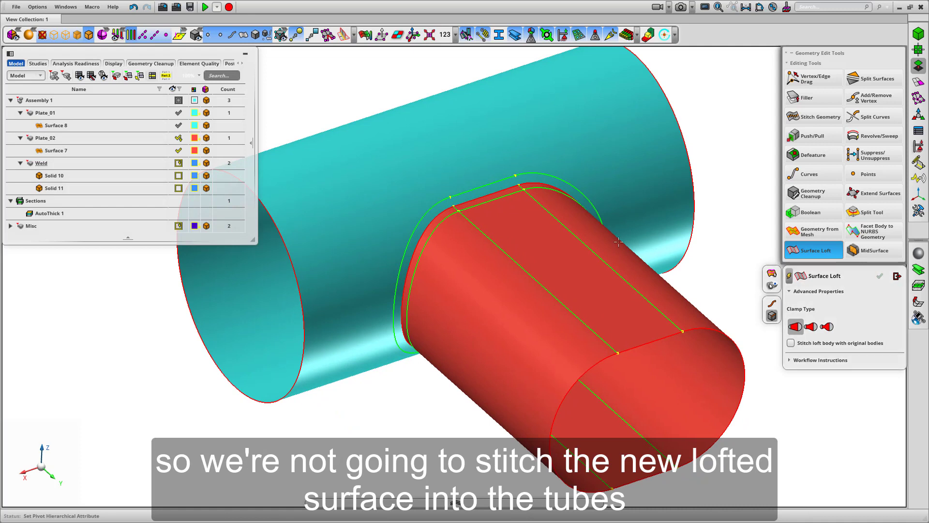
{"action": "right_click", "coordinate": [533, 183]}
{"action": "left_click", "coordinate": [552, 204]}
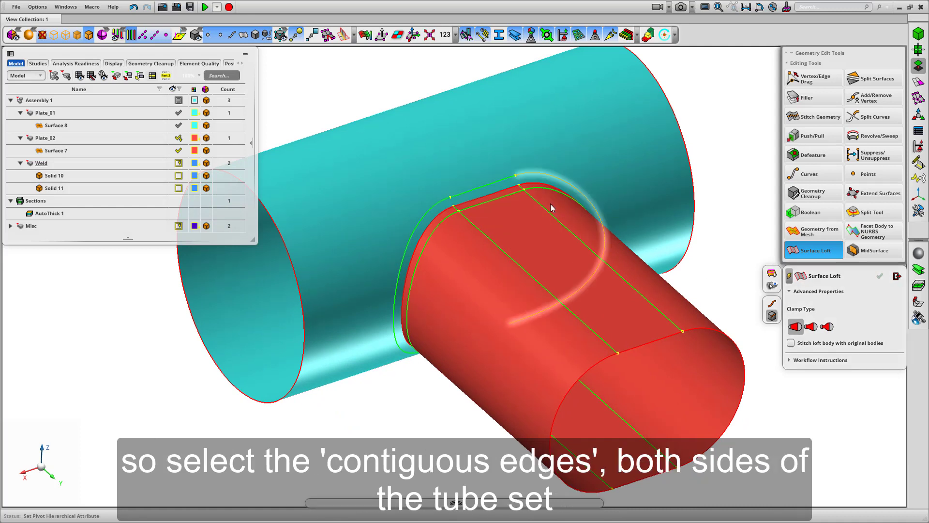
{"action": "right_click", "coordinate": [528, 181]}
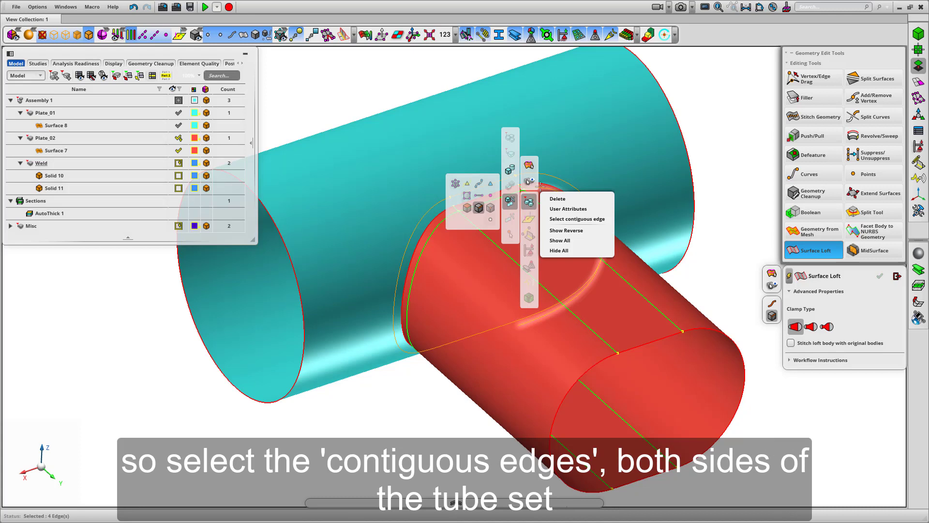
{"action": "left_click", "coordinate": [566, 219]}
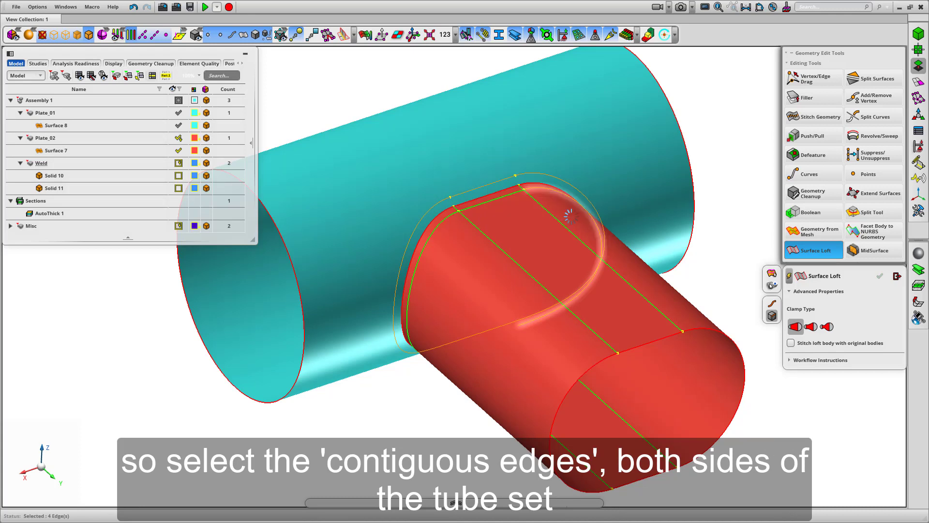
{"action": "middle_click", "coordinate": [704, 125]}
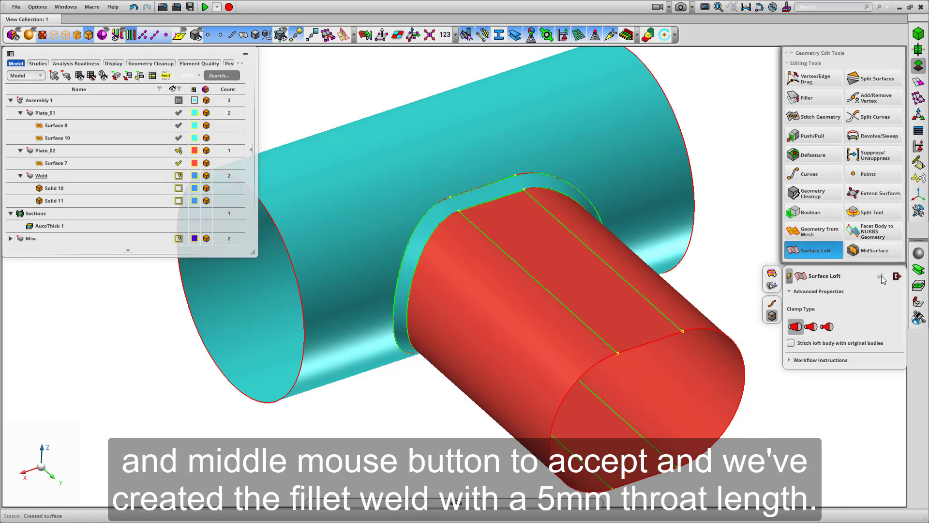
{"action": "left_click", "coordinate": [896, 276]}
{"action": "key", "text": "f"}
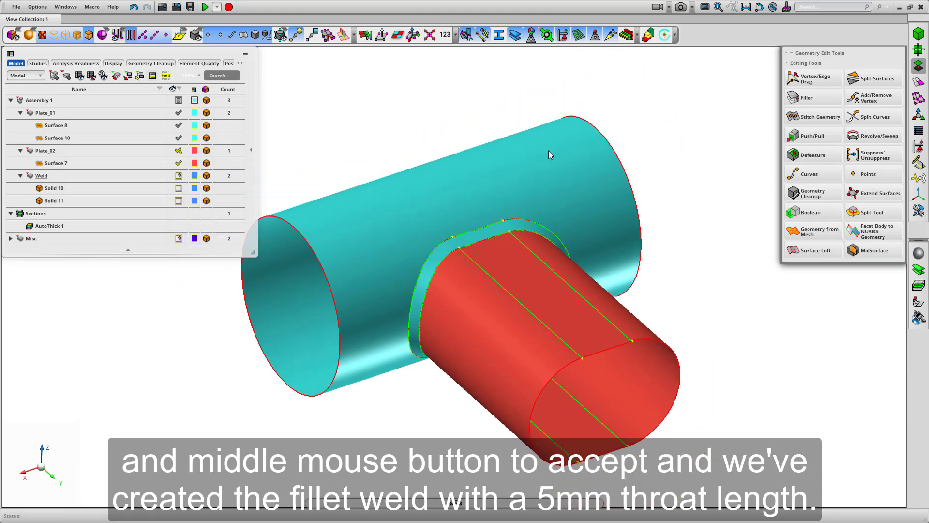
Move the lofted surface, Surface 10, into the Weld part and show the part with its two solids kept hidden
{"action": "left_click_drag", "start_coordinate": [65, 139], "coordinate": [64, 190]}
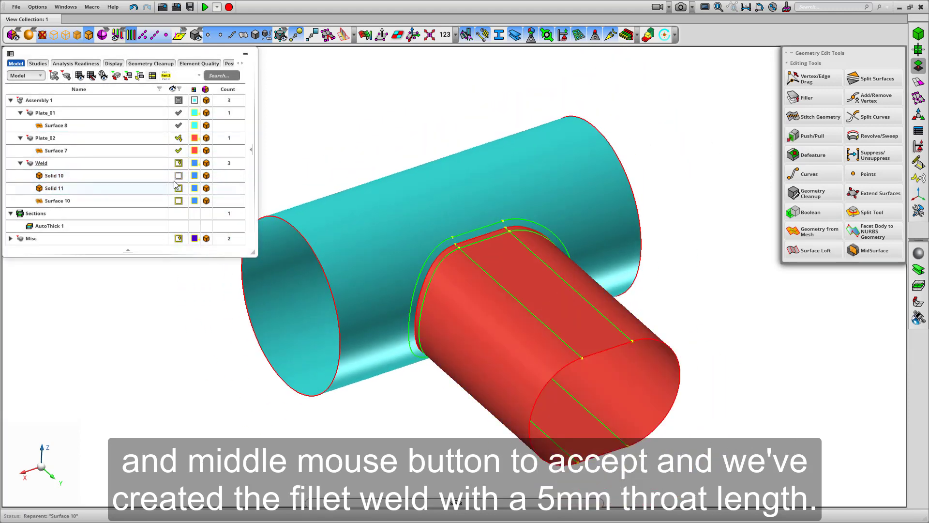
{"action": "left_click", "coordinate": [178, 164]}
{"action": "left_click", "coordinate": [172, 163]}
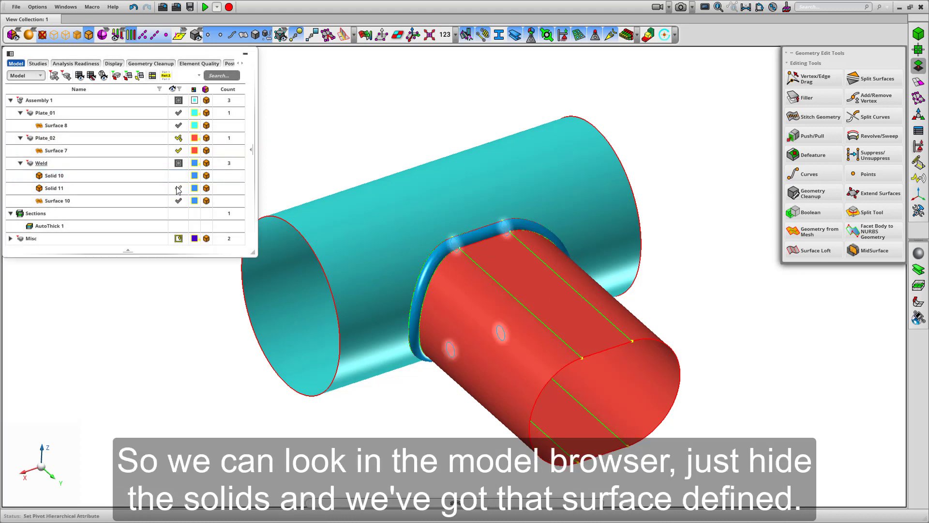
{"action": "scroll", "coordinate": [412, 101], "scroll_direction": "up", "scroll_amount": 1}
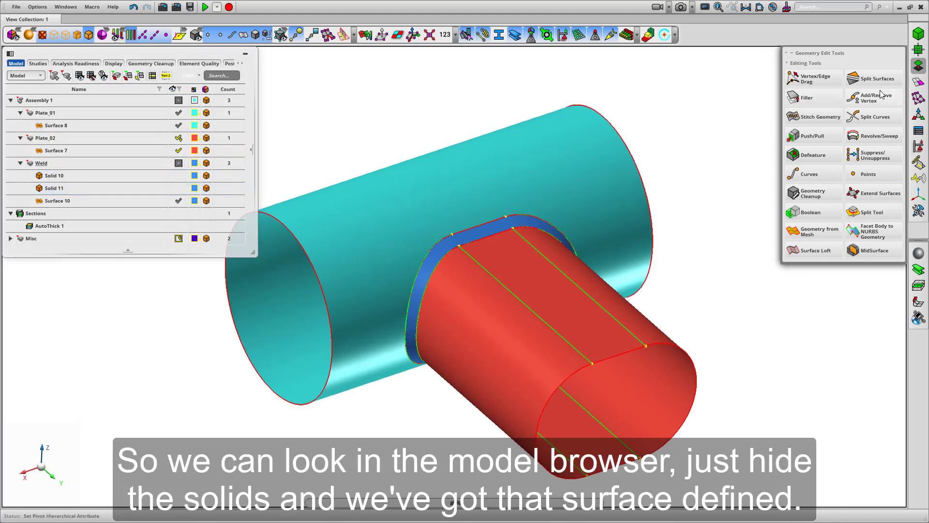
Surface-mesh the teal and red tubes at 10 mm using the mixed quad-tri mesh type and the Auto method
{"action": "left_click", "coordinate": [919, 86]}
{"action": "left_click", "coordinate": [877, 80]}
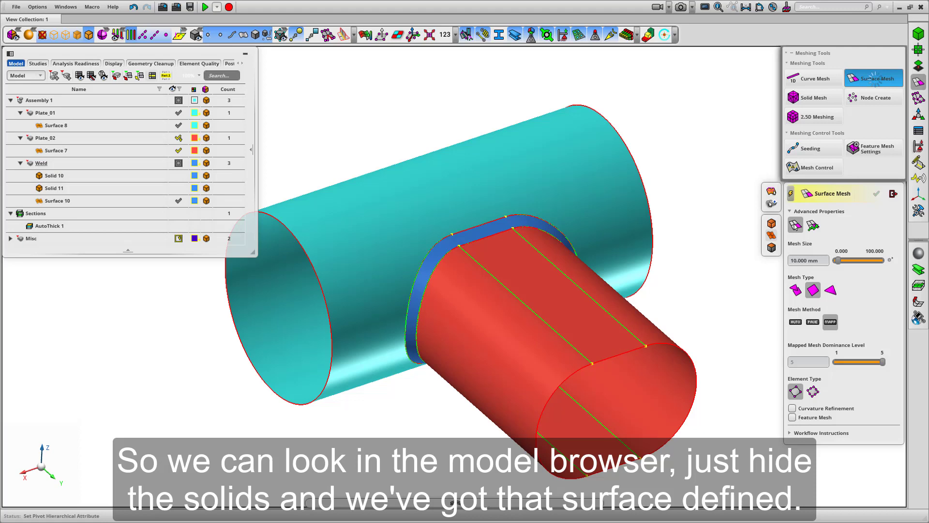
{"action": "left_click", "coordinate": [795, 290]}
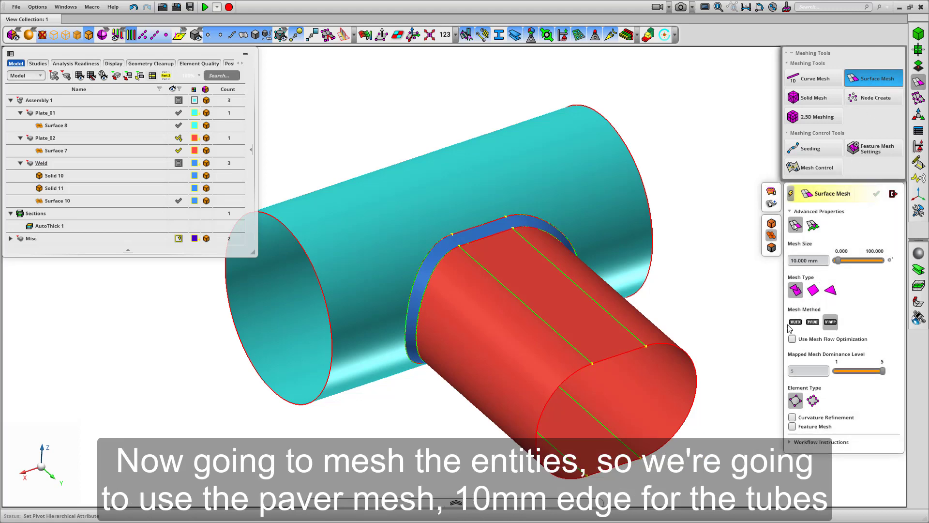
{"action": "left_click", "coordinate": [795, 322]}
{"action": "left_click", "coordinate": [646, 214]}
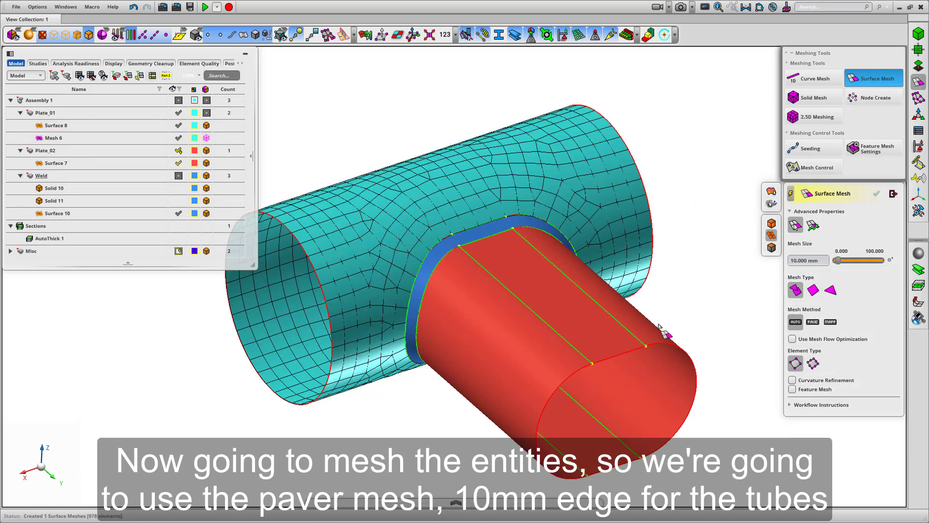
{"action": "left_click", "coordinate": [653, 339]}
{"action": "middle_click_drag", "start_coordinate": [687, 148], "coordinate": [689, 149]}
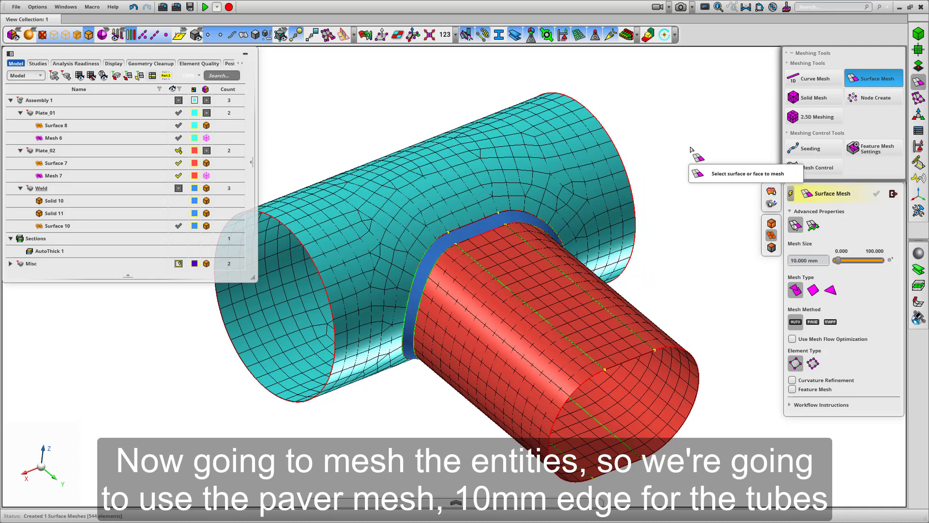
Mesh the lofted weld surface at 10 mm with the quad-only mesh type and the mapped method
{"action": "left_click", "coordinate": [813, 290]}
{"action": "left_click", "coordinate": [831, 322]}
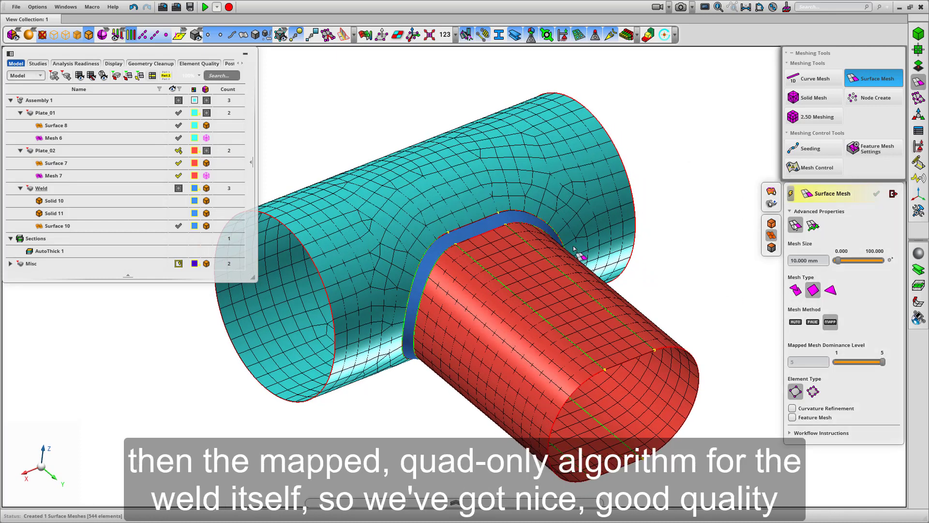
{"action": "left_click", "coordinate": [517, 212]}
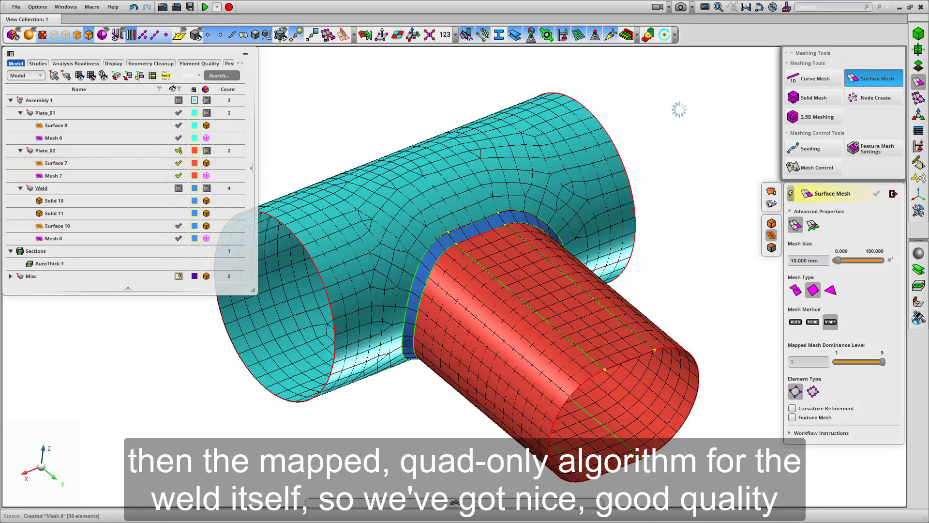
{"action": "left_click", "coordinate": [893, 194]}
Create a section named Weld with a thickness of 5 mm and an offset of 2.5 mm
{"action": "left_click", "coordinate": [918, 287]}
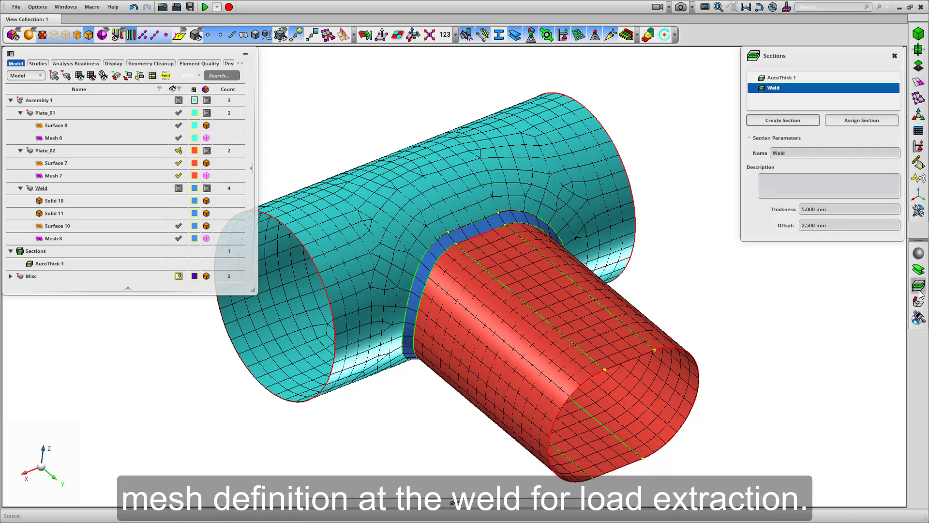
{"action": "left_click", "coordinate": [824, 210]}
{"action": "left_click", "coordinate": [824, 226]}
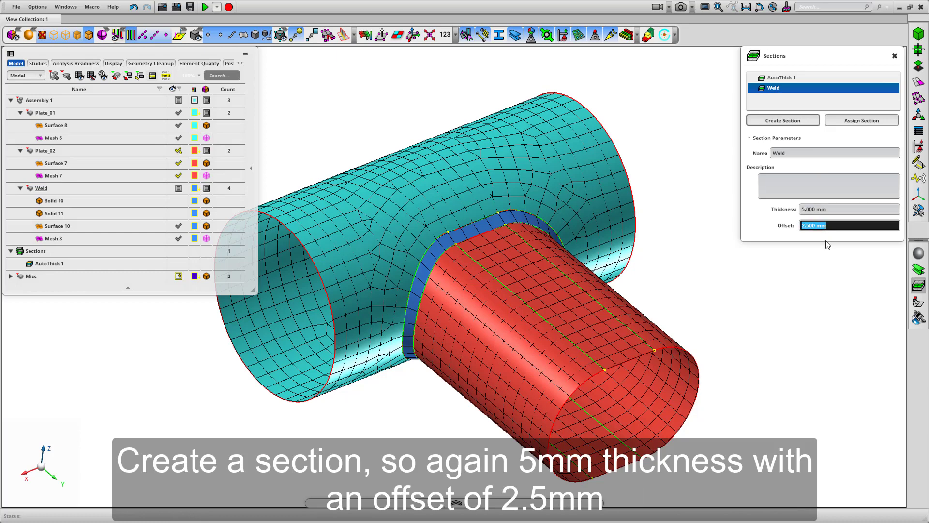
Assign the Weld section to the lofted weld surface, Surface 10
{"action": "left_click", "coordinate": [844, 121]}
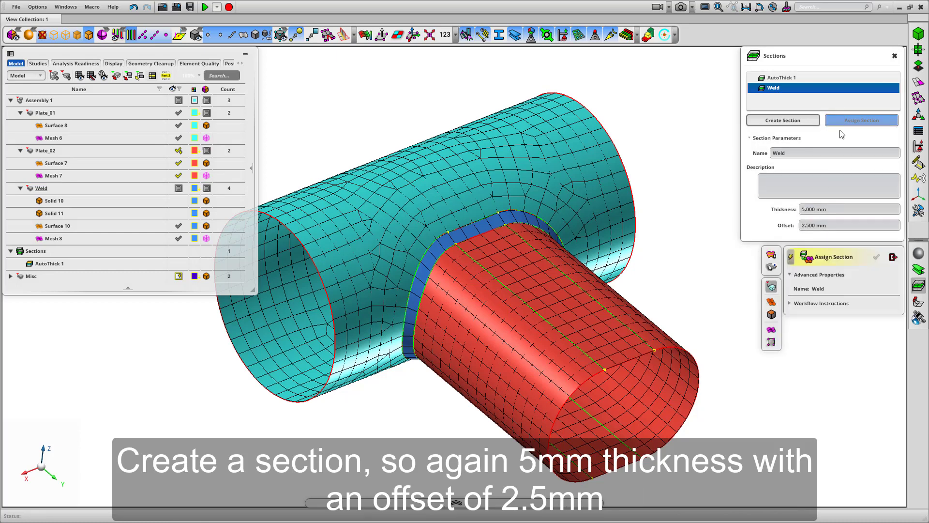
{"action": "left_click", "coordinate": [772, 302]}
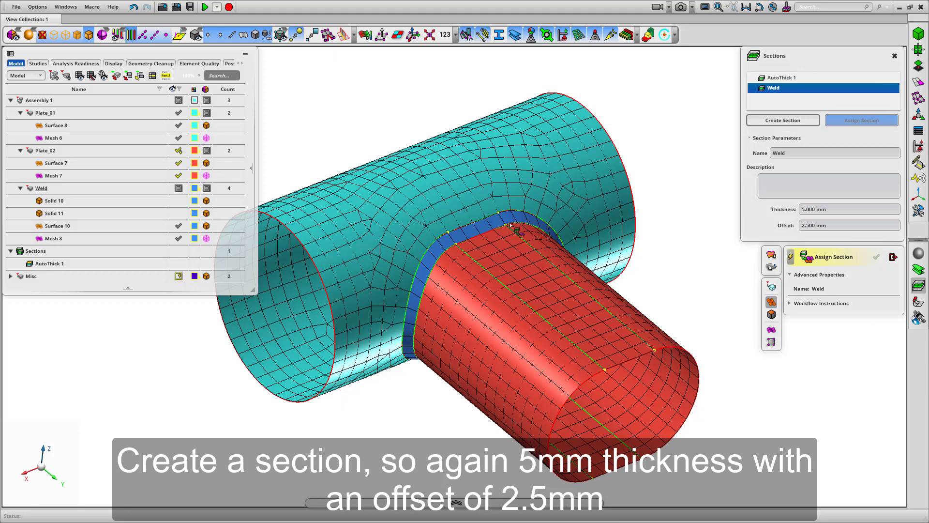
{"action": "left_click", "coordinate": [504, 221]}
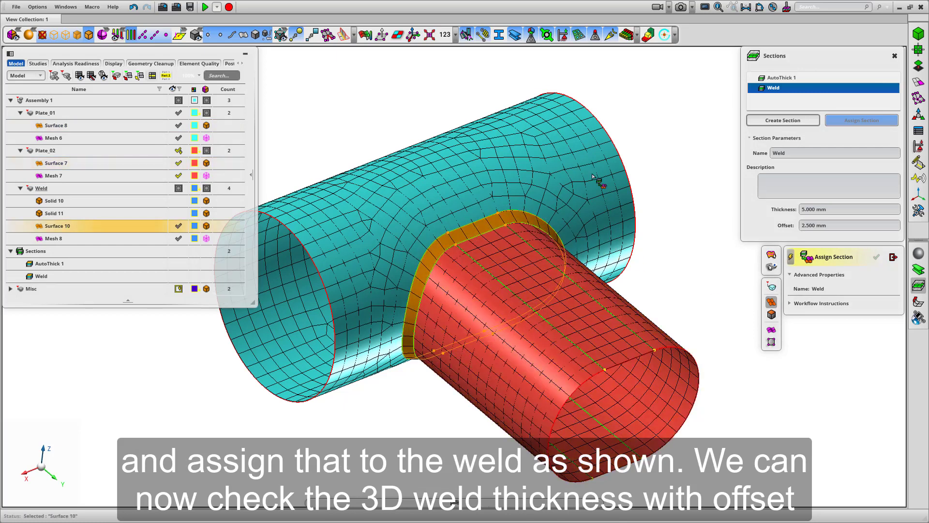
{"action": "left_click", "coordinate": [893, 258]}
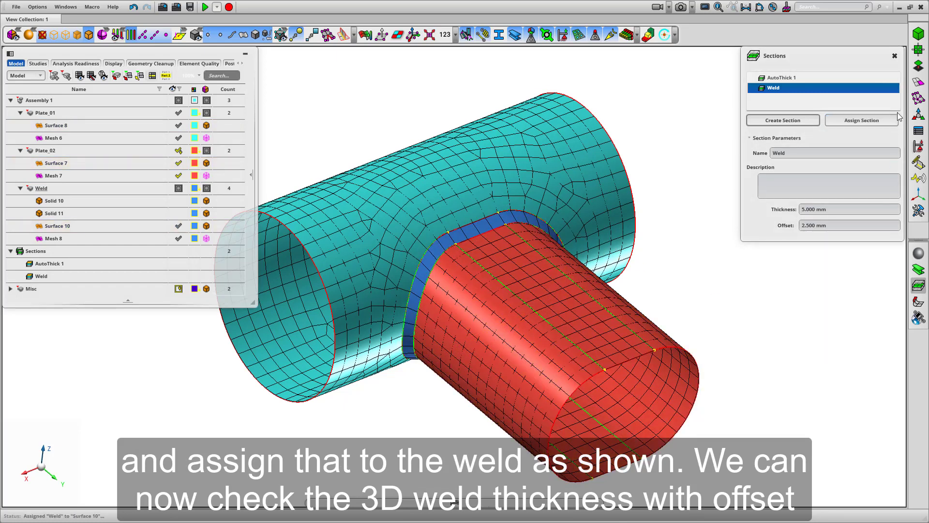
{"action": "left_click", "coordinate": [894, 56]}
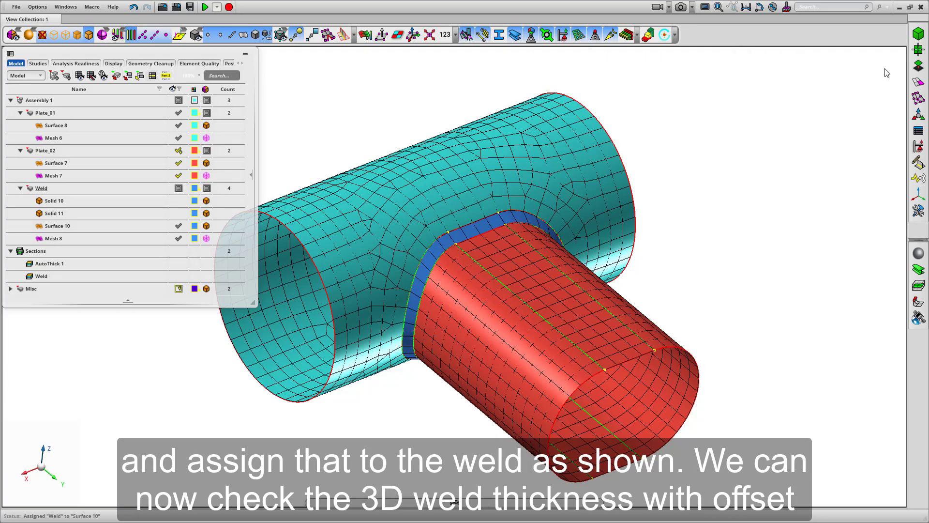
Display the 3D shell thickness with offset to check the weld section around the joint
{"action": "left_click", "coordinate": [627, 35]}
{"action": "mouse_move", "coordinate": [684, 126]}
{"action": "middle_mouse_down"}
{"action": "mouse_move", "coordinate": [742, 115]}
{"action": "mouse_move", "coordinate": [687, 120]}
{"action": "middle_mouse_up"}
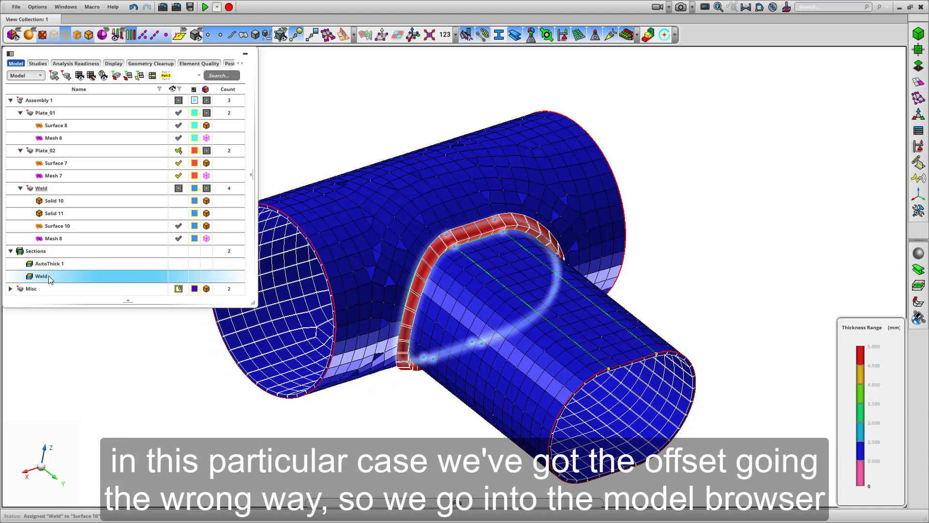
Set the Weld section's offset to -2.5 mm to reverse the thickness direction
{"action": "double_click", "coordinate": [48, 274]}
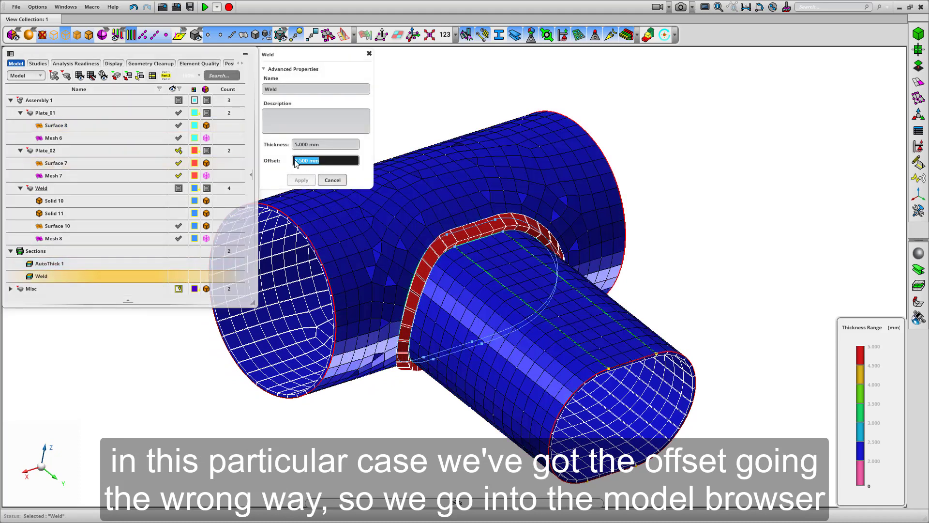
{"action": "left_click", "coordinate": [295, 161]}
{"action": "type", "text": "-"}
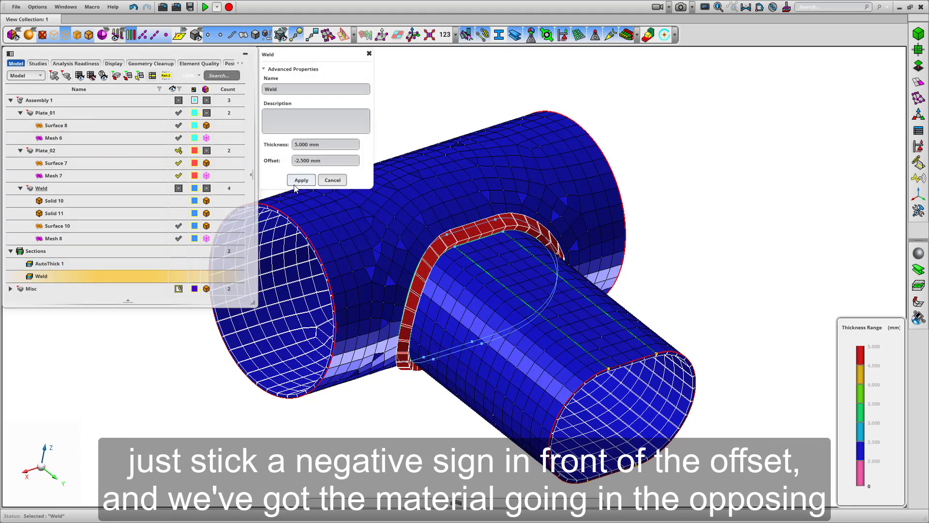
{"action": "left_click", "coordinate": [300, 180]}
Redisplay the 3D shell thickness with offset to check the weld's offset direction, and restore the normal part display
{"action": "left_click", "coordinate": [628, 35]}
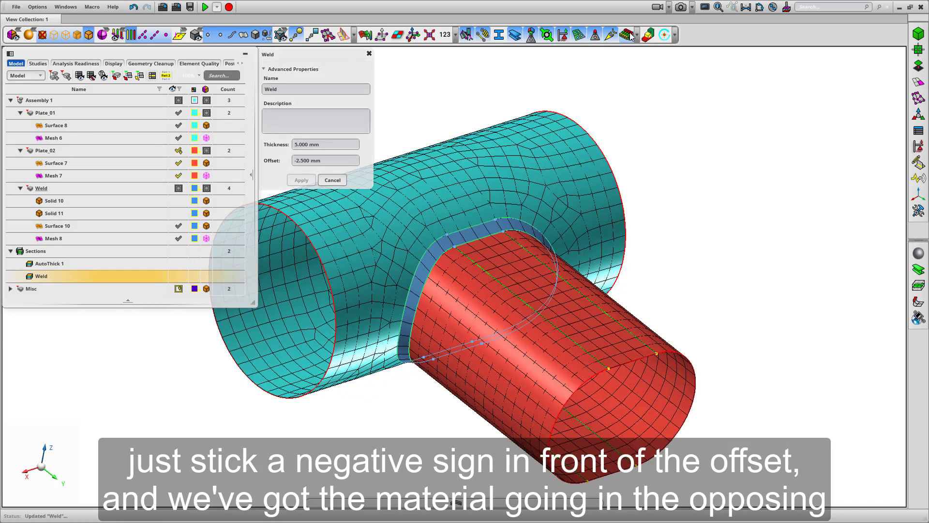
{"action": "left_click", "coordinate": [630, 37]}
{"action": "mouse_move", "coordinate": [633, 132]}
{"action": "middle_mouse_down"}
{"action": "mouse_move", "coordinate": [692, 117]}
{"action": "mouse_move", "coordinate": [629, 133]}
{"action": "middle_mouse_up"}
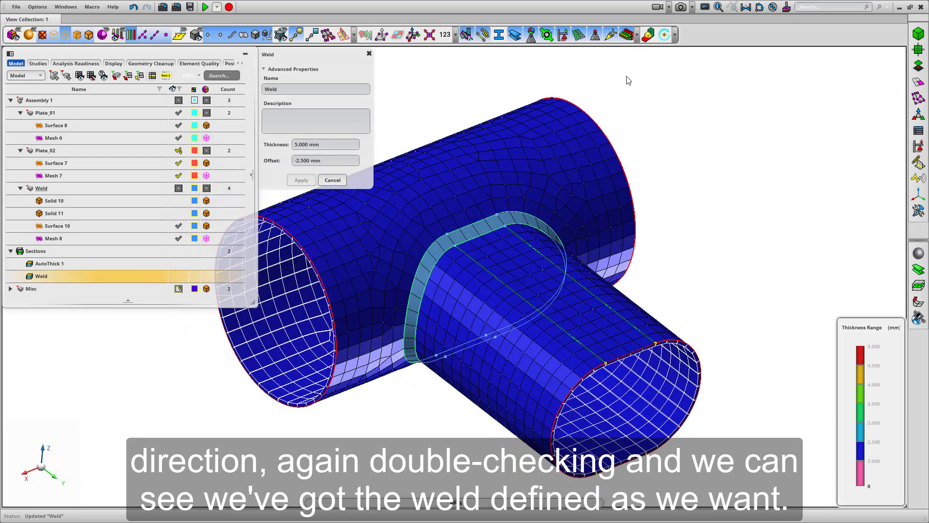
{"action": "left_click", "coordinate": [627, 35]}
{"action": "key", "text": "Escape"}
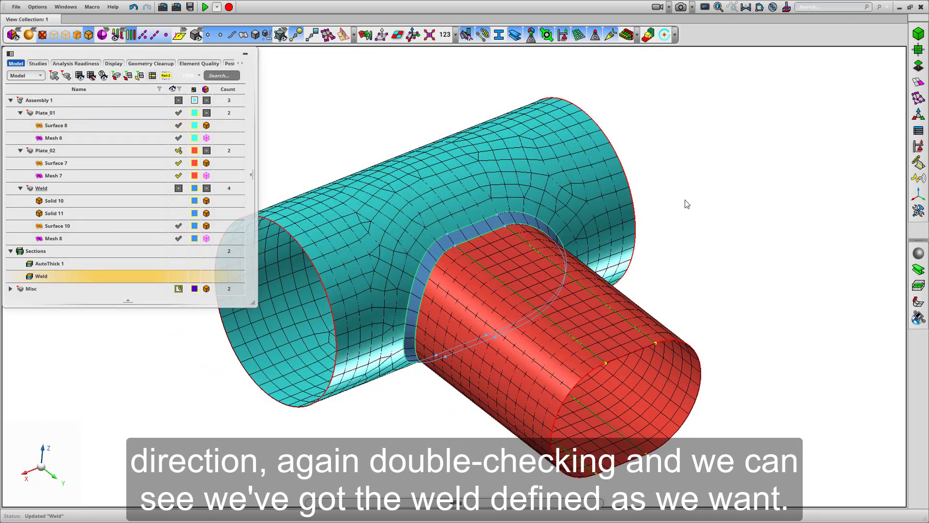
{"action": "middle_click_drag", "start_coordinate": [687, 204], "coordinate": [707, 208]}
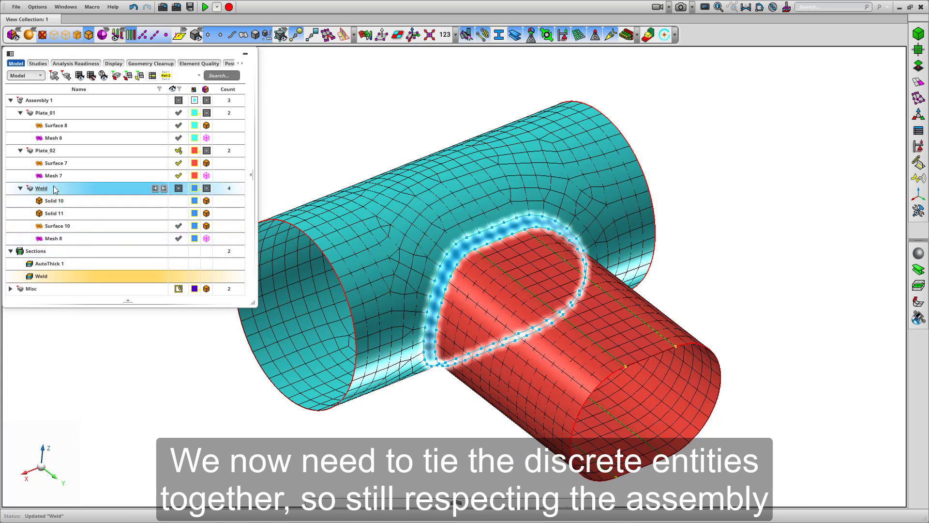
{"action": "left_click", "coordinate": [764, 156]}
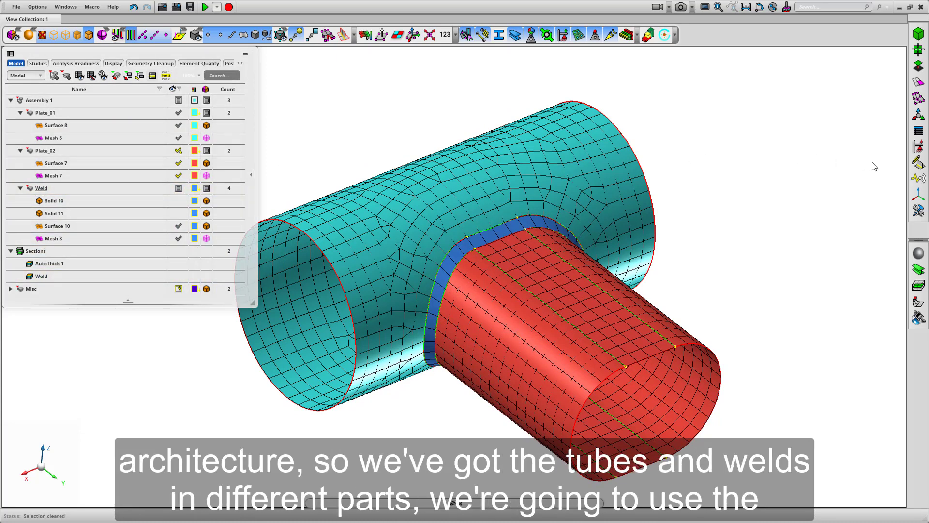
Start a Mesh Dependent Tie with 0.100 mm cleanup tolerance and set all contiguous faces of the Plate_02 tube and the weld as its first end
{"action": "left_click", "coordinate": [922, 164]}
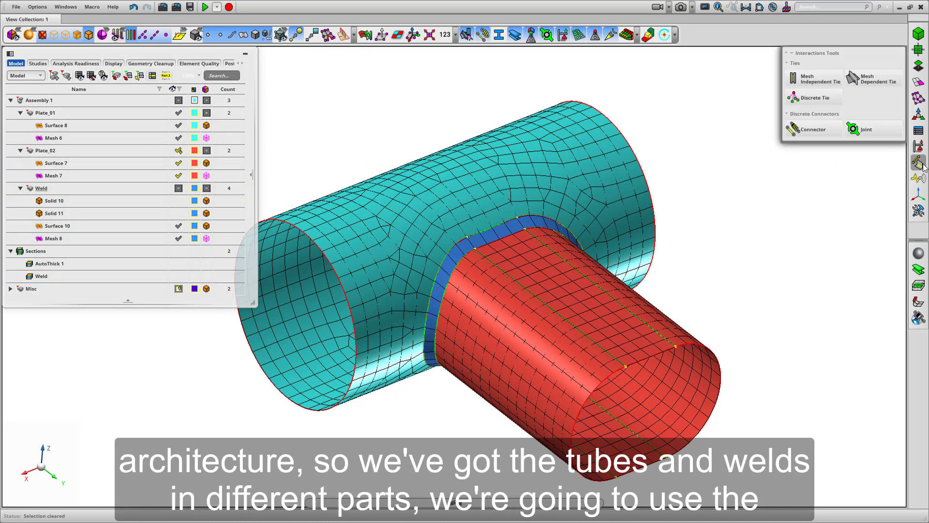
{"action": "left_click", "coordinate": [864, 76]}
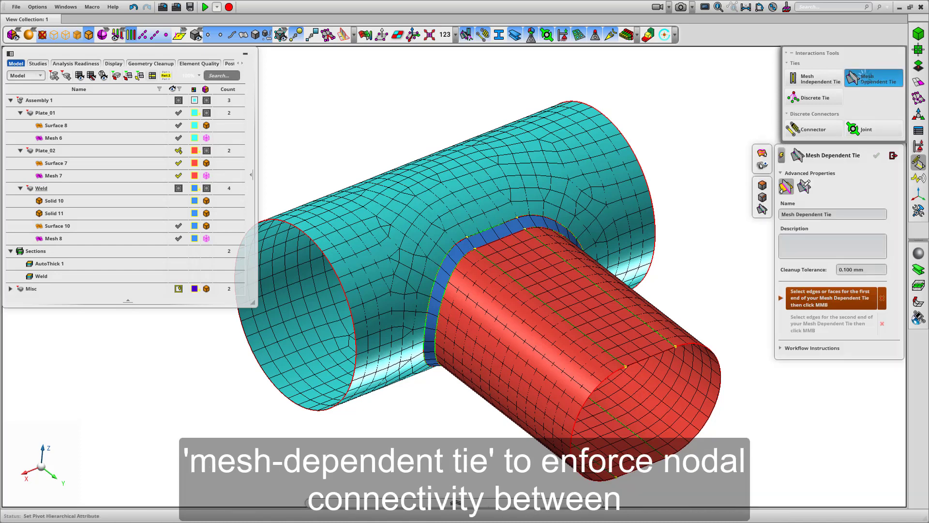
{"action": "left_click", "coordinate": [604, 315]}
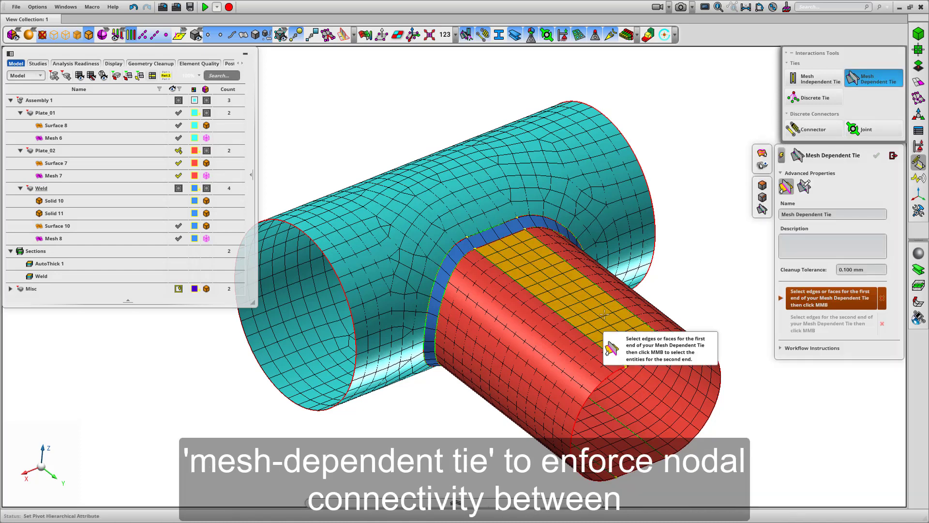
{"action": "right_click", "coordinate": [603, 314]}
{"action": "left_click", "coordinate": [634, 347]}
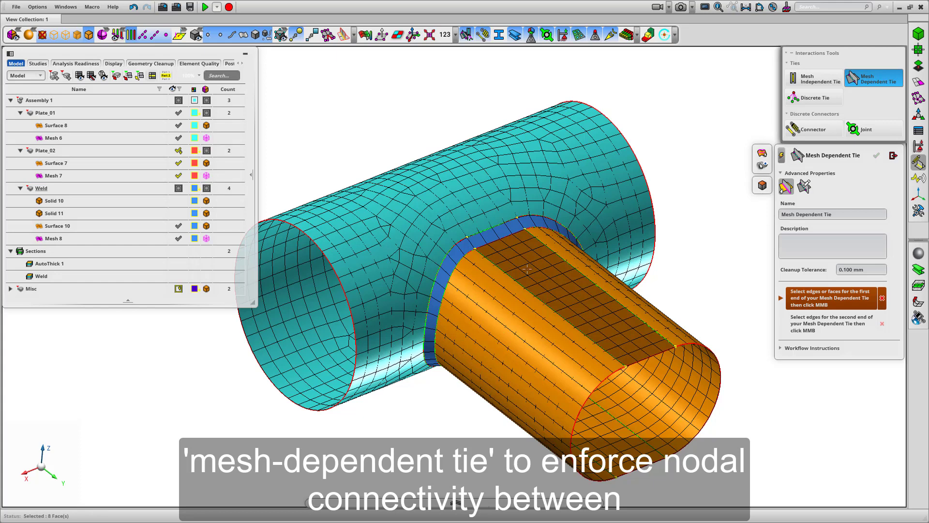
{"action": "right_click", "coordinate": [504, 234]}
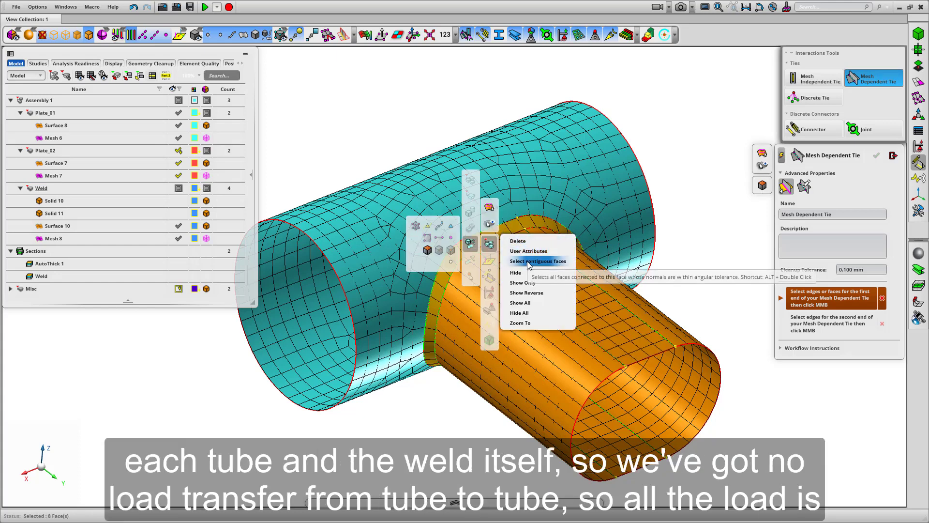
{"action": "left_click", "coordinate": [712, 196]}
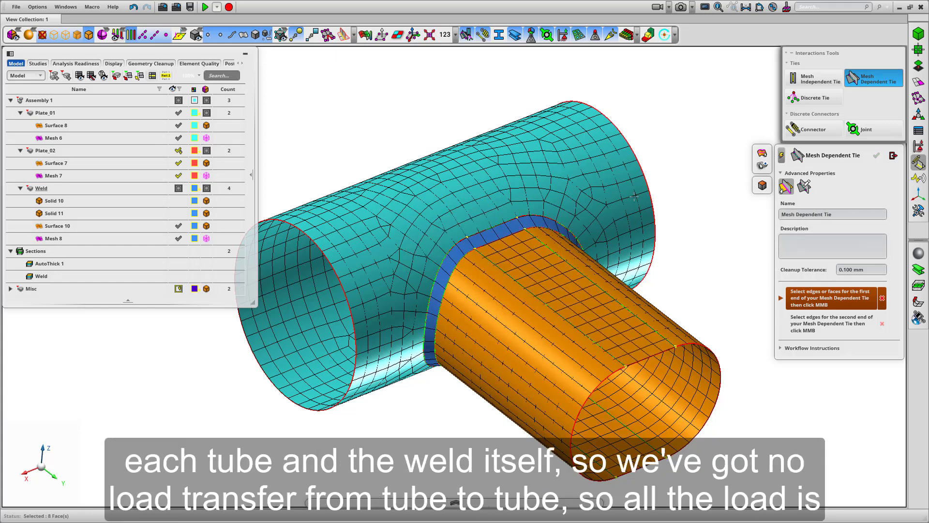
{"action": "right_click", "coordinate": [524, 221]}
{"action": "left_click", "coordinate": [554, 252]}
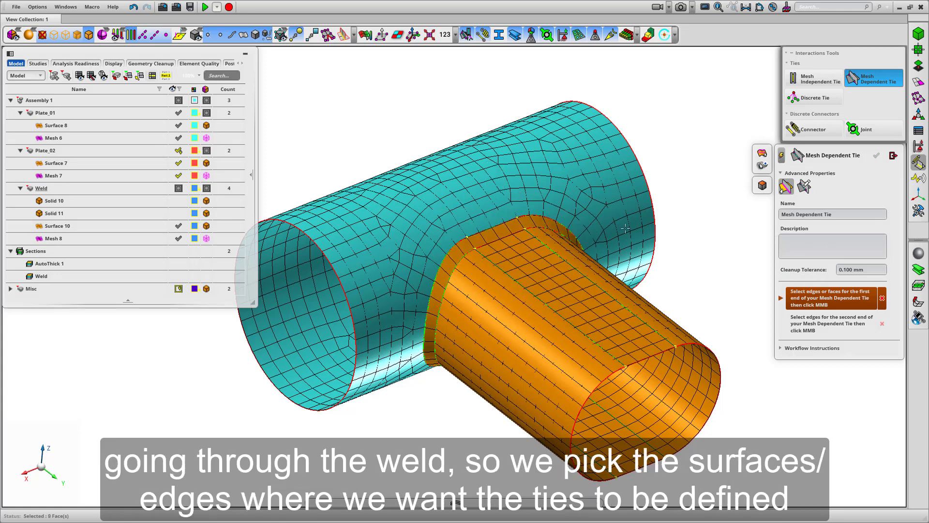
{"action": "middle_click", "coordinate": [681, 177]}
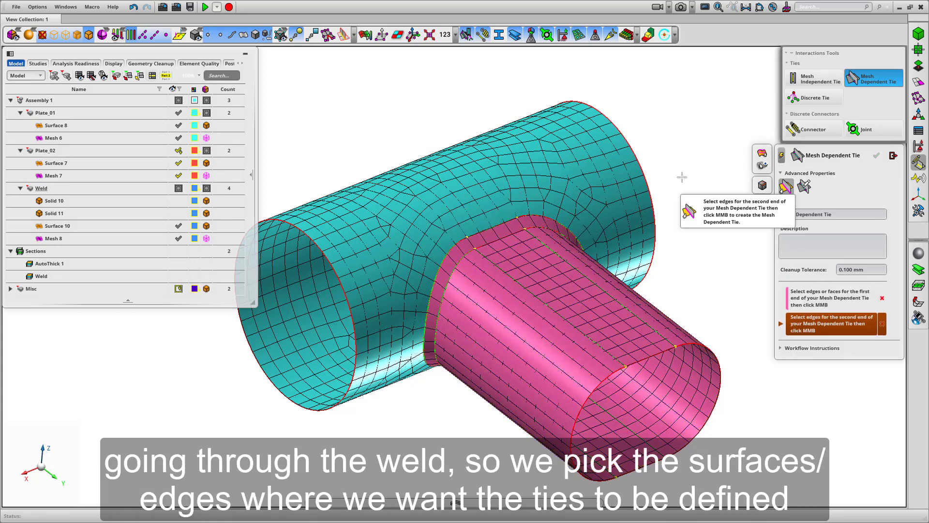
Create the mesh dependent ties using the contiguous edges where the weld meets the Plate_02 tube as second end, and list them in the model tree
{"action": "right_click", "coordinate": [517, 232]}
{"action": "left_click", "coordinate": [545, 266]}
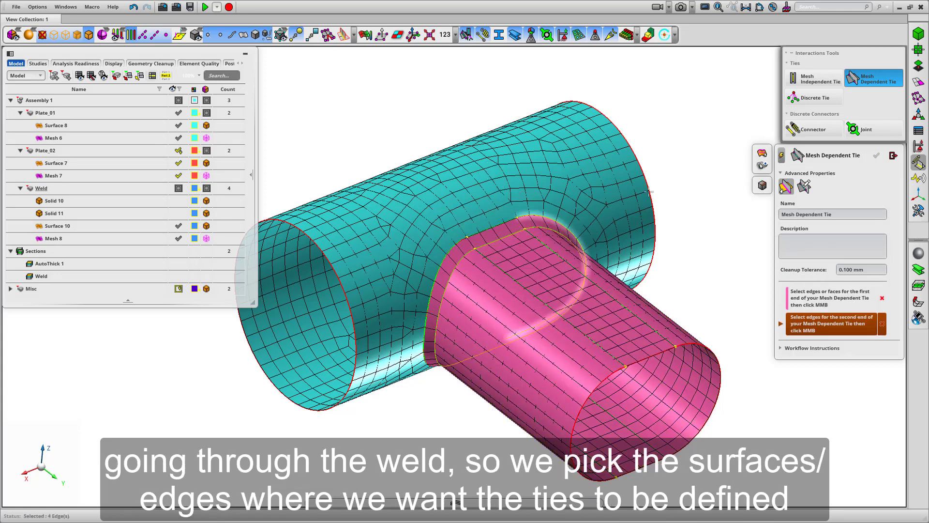
{"action": "middle_click", "coordinate": [681, 164]}
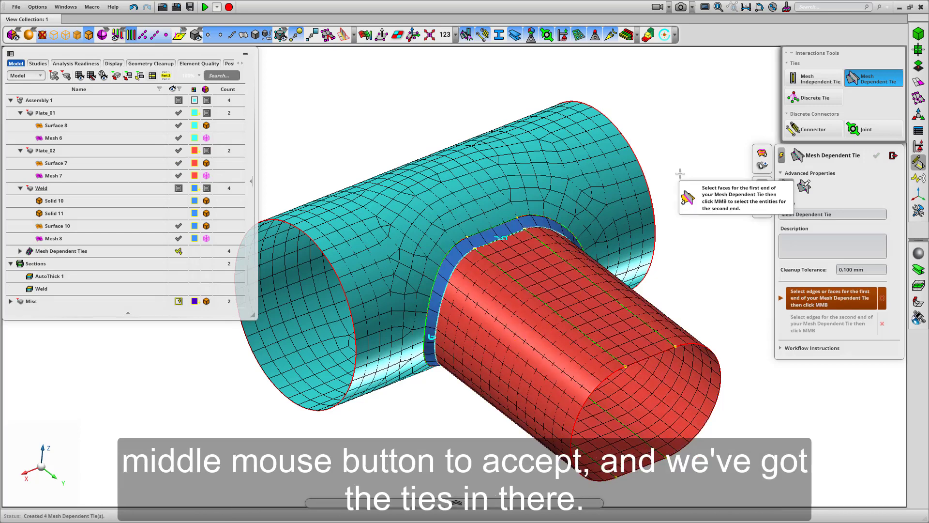
{"action": "left_click", "coordinate": [893, 156]}
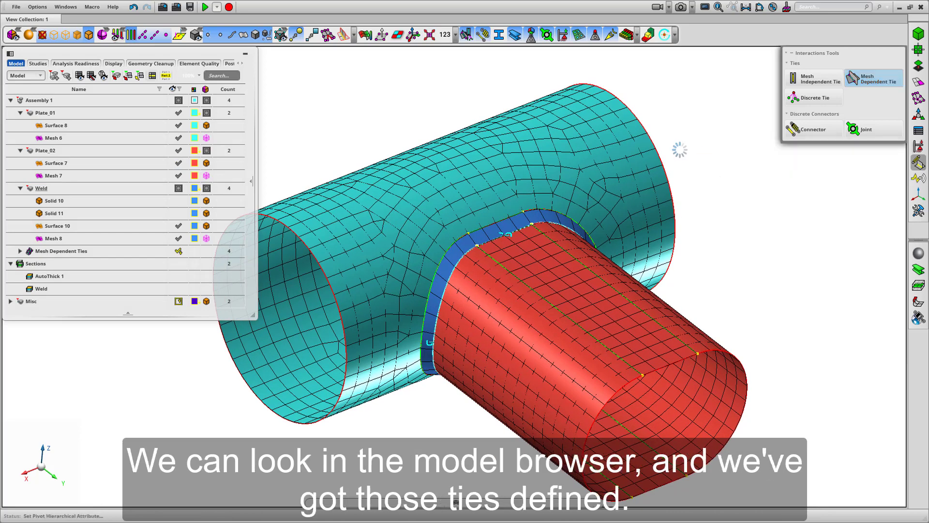
{"action": "left_click", "coordinate": [19, 251]}
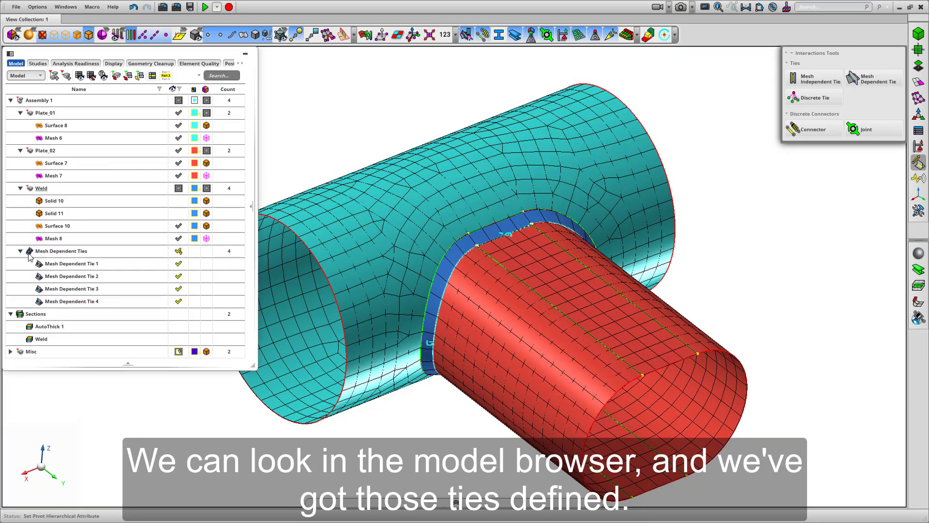